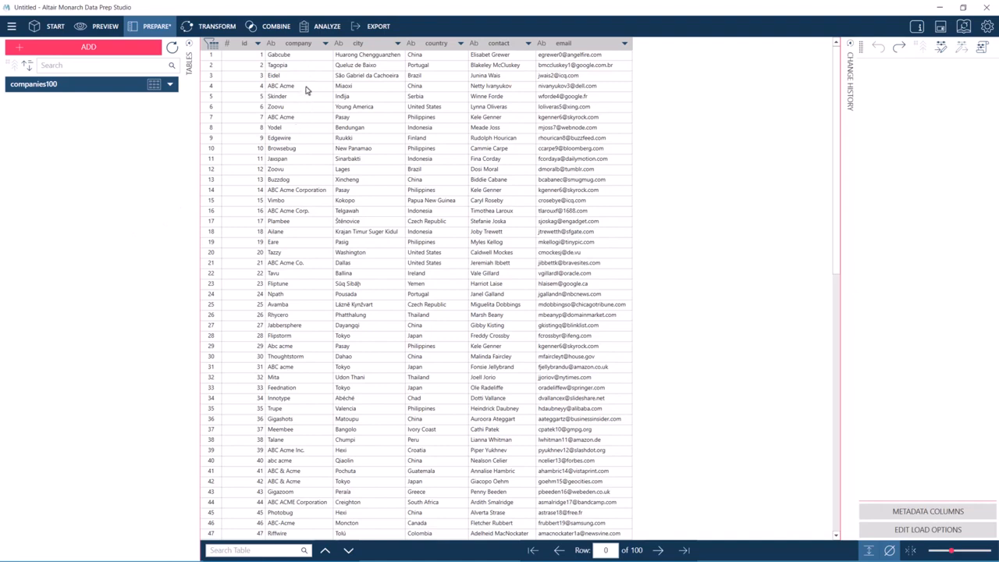
# Inspect the company column for differently spelled variants of the same company names.
pyautogui.click(307, 89)
pyautogui.click(307, 117)
pyautogui.click(301, 192)
pyautogui.click(301, 213)
pyautogui.click(306, 473)
pyautogui.click(308, 484)
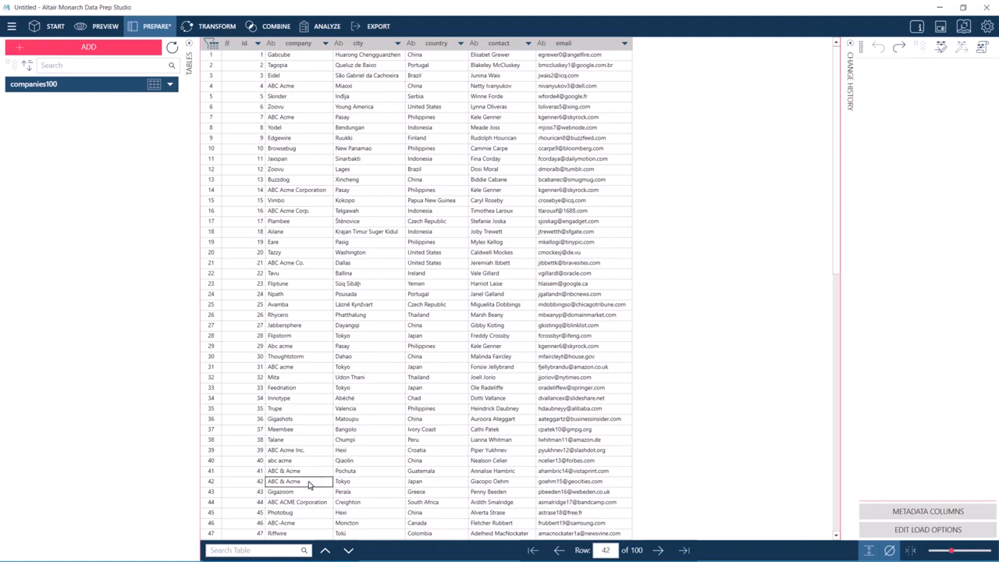
pyautogui.click(309, 524)
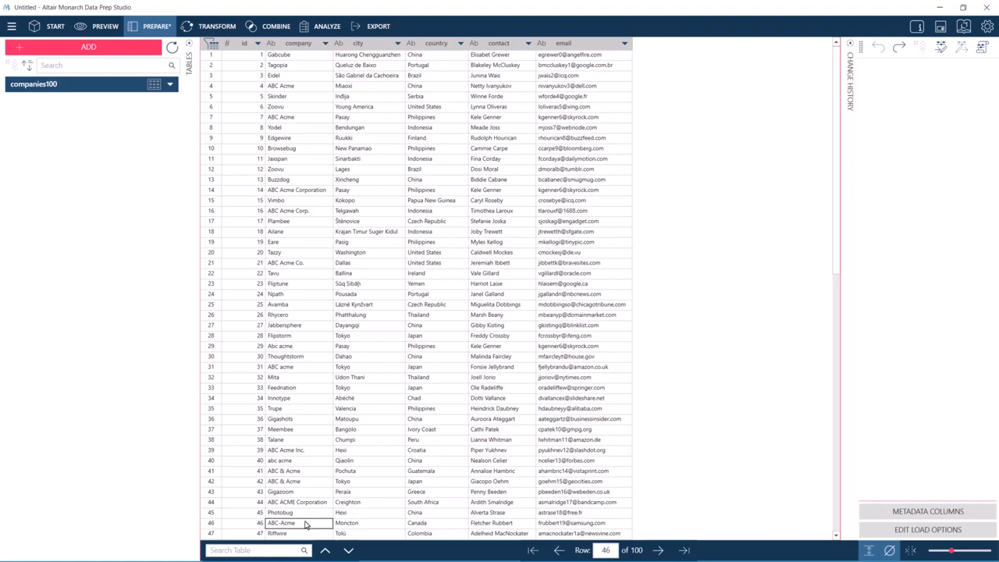
pyautogui.click(324, 347)
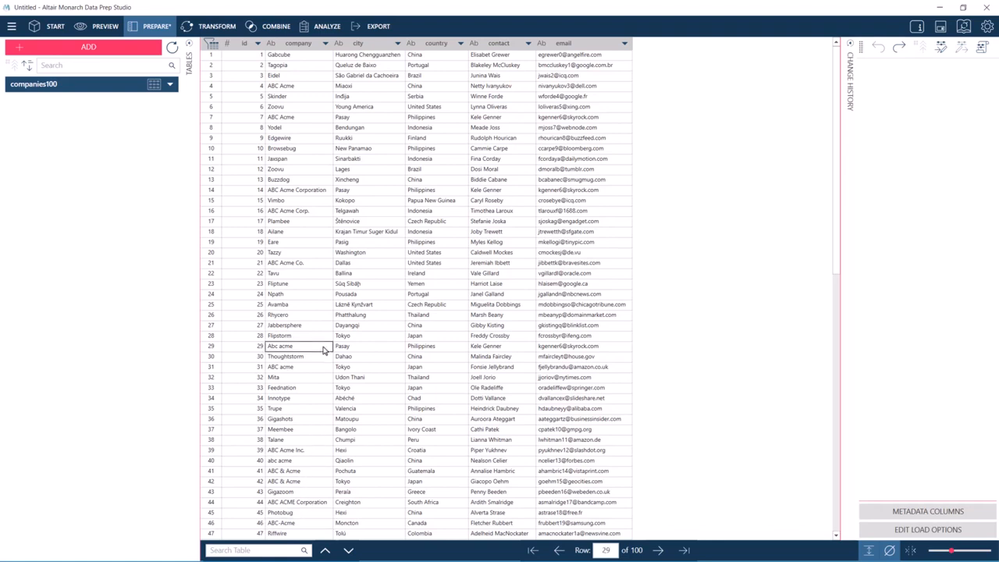
pyautogui.click(325, 370)
pyautogui.scroll(-15, 326, 376)
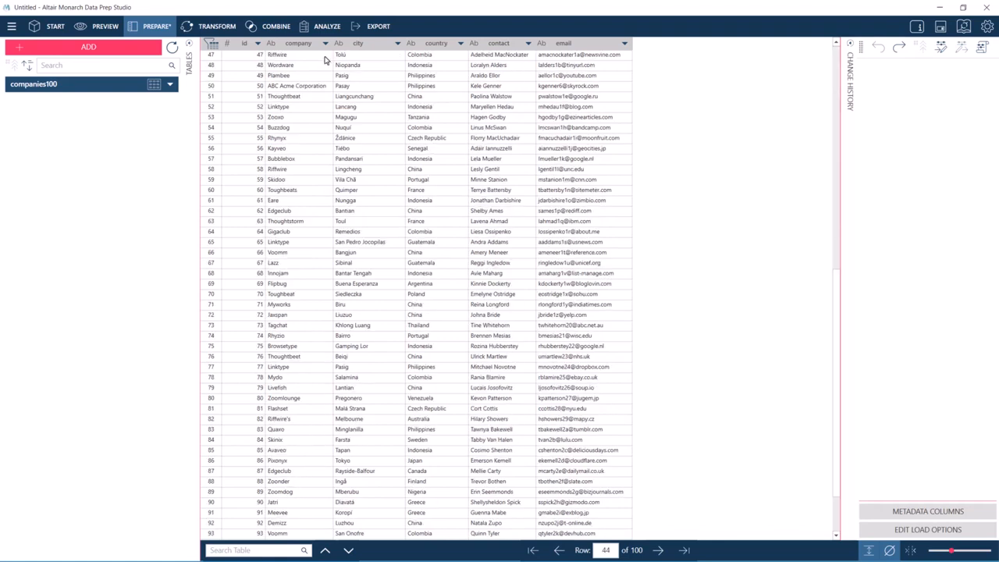
pyautogui.click(324, 57)
pyautogui.click(283, 422)
pyautogui.scroll(-3, 299, 478)
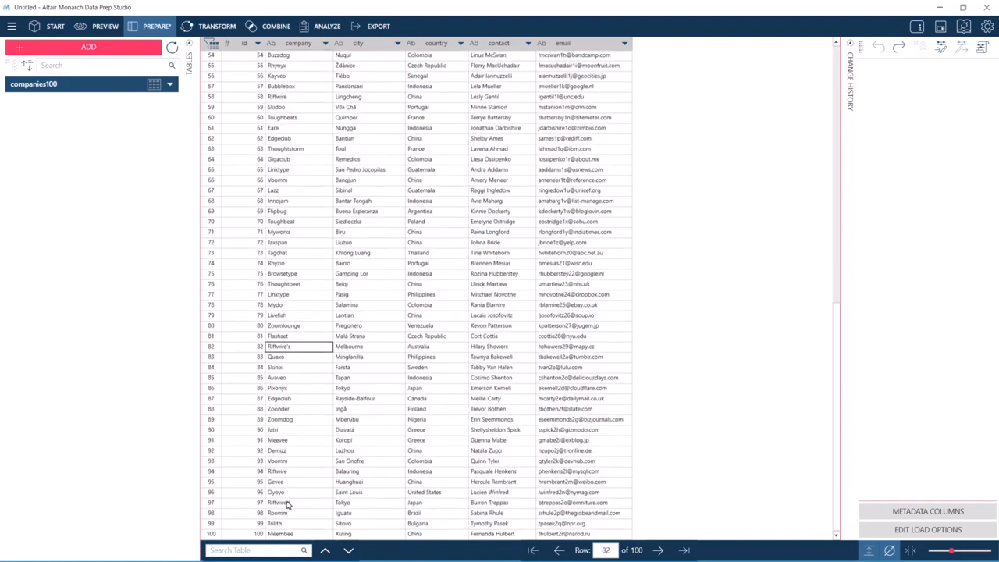
pyautogui.click(287, 504)
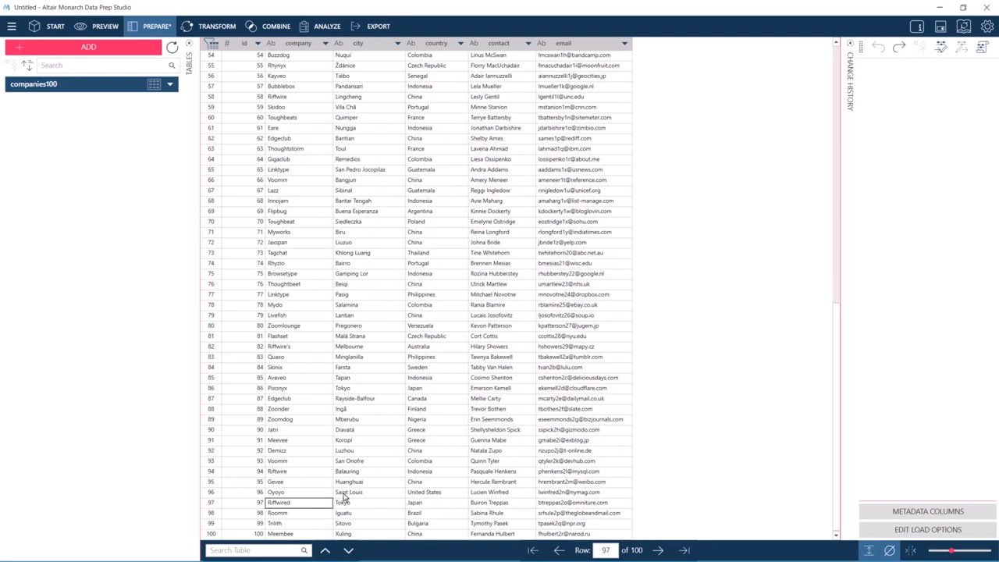
pyautogui.scroll(15, 431, 426)
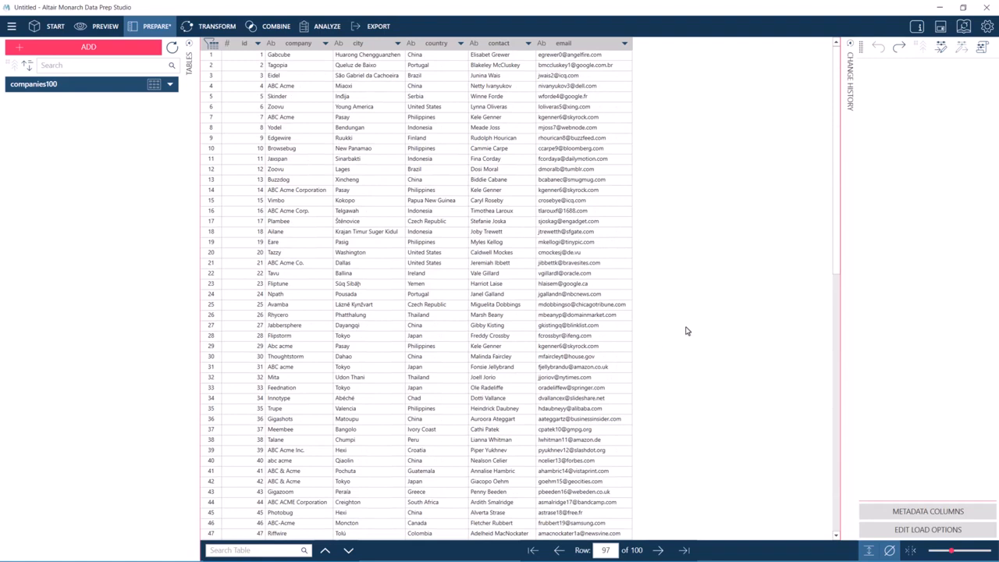
# Create a new lookup column from the company column and name it company name, with company as the input field.
pyautogui.click(325, 43)
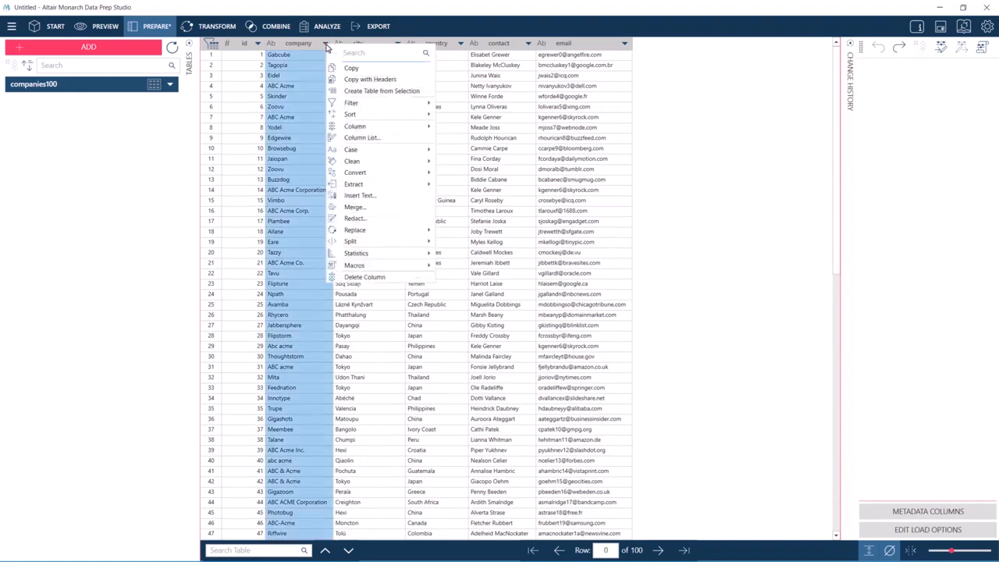
pyautogui.moveTo(422, 128)
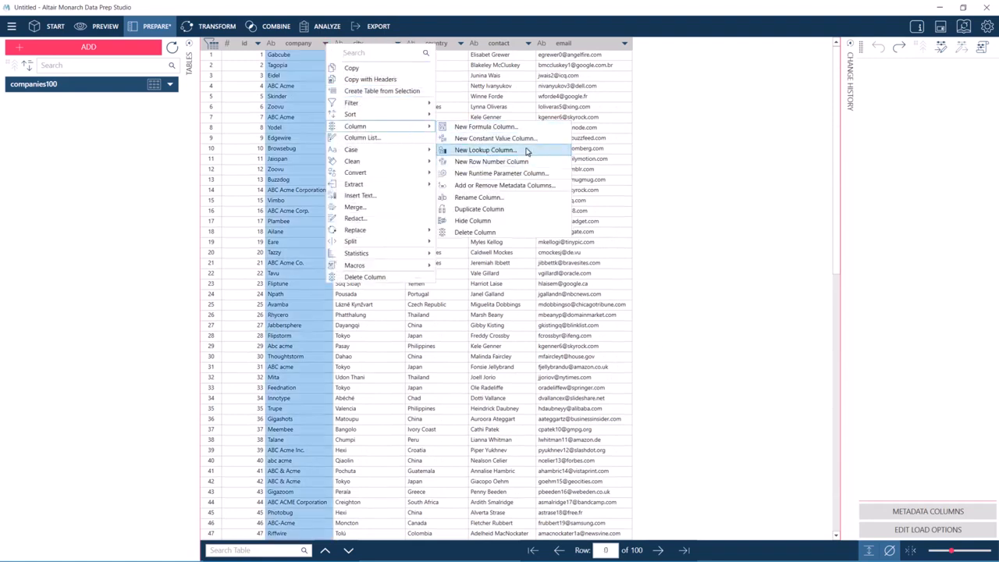
pyautogui.click(528, 151)
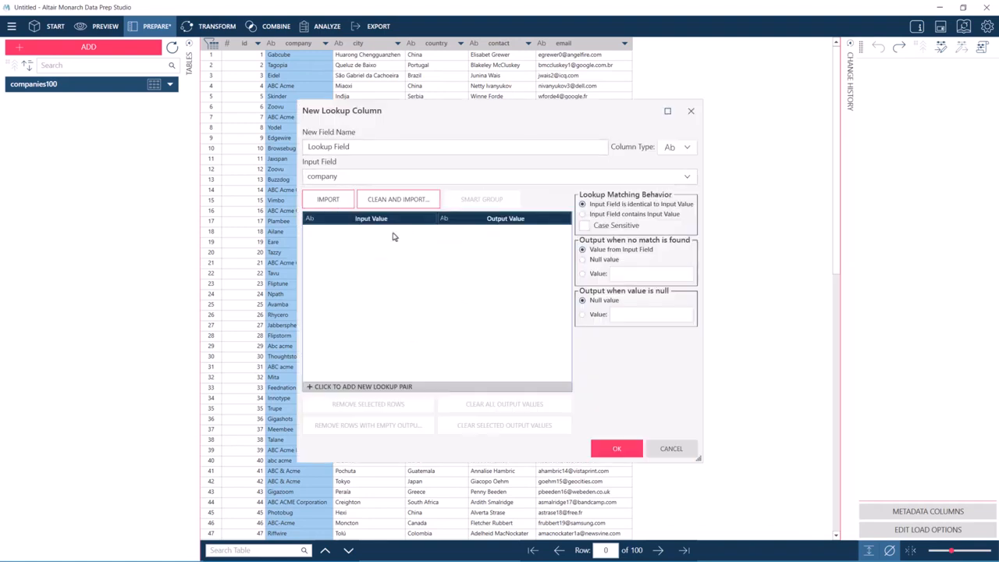
pyautogui.click(362, 142)
pyautogui.press('BackSpace')
pyautogui.press('BackSpace')
pyautogui.press('BackSpace')
pyautogui.press('BackSpace')
pyautogui.press('BackSpace')
pyautogui.press('BackSpace')
pyautogui.press('BackSpace')
pyautogui.press('BackSpace')
pyautogui.press('BackSpace')
pyautogui.press('BackSpace')
pyautogui.press('BackSpace')
pyautogui.press('BackSpace')
pyautogui.write('company name')
pyautogui.click(676, 182)
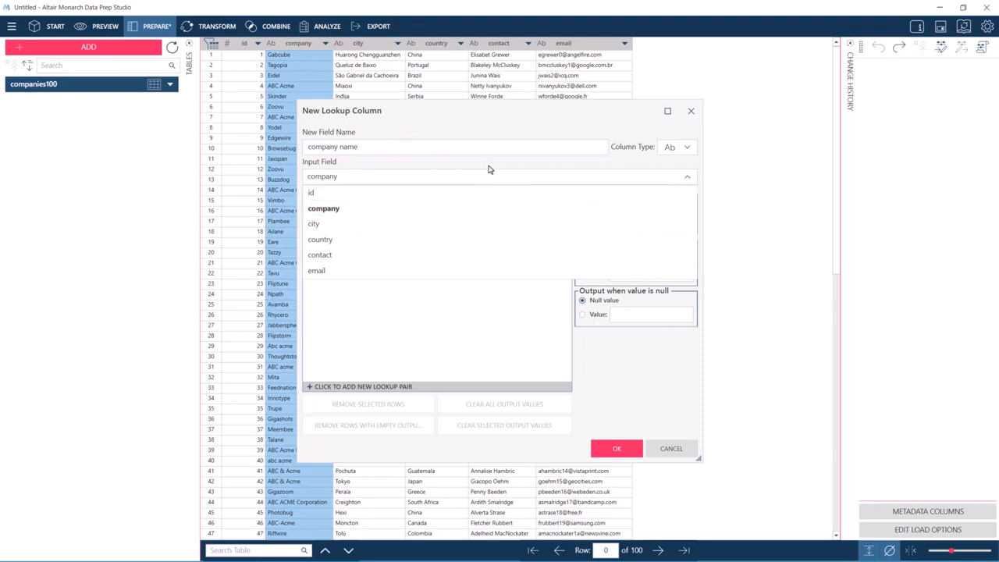
pyautogui.click(488, 167)
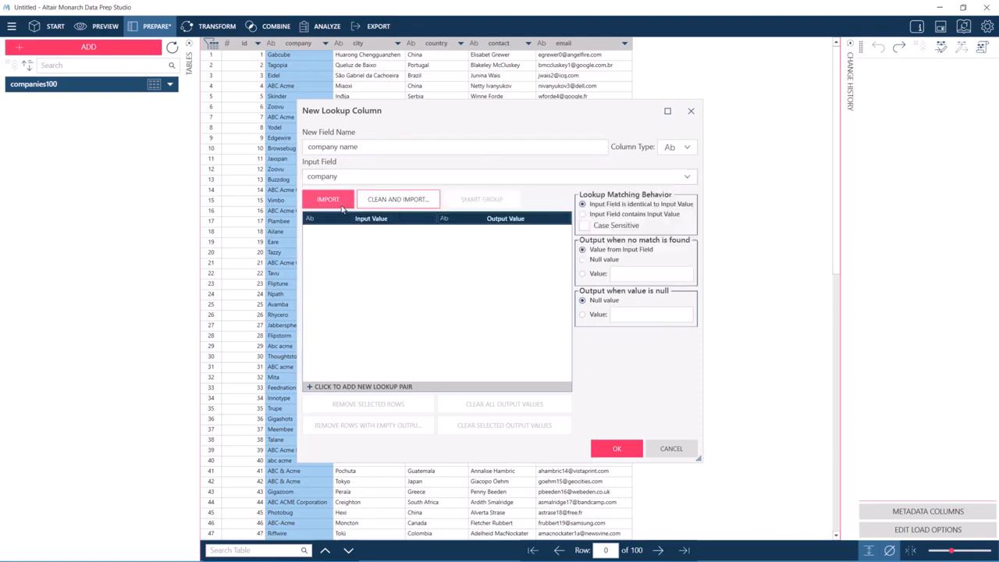
# Clean and import the company values with Trim enabled, and review the imported input values.
pyautogui.click(398, 201)
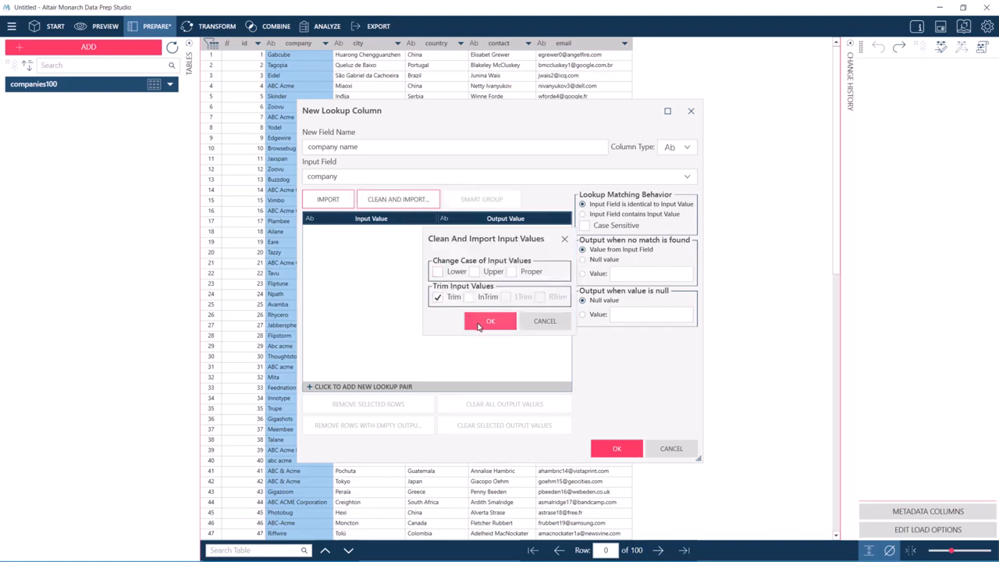
pyautogui.click(489, 321)
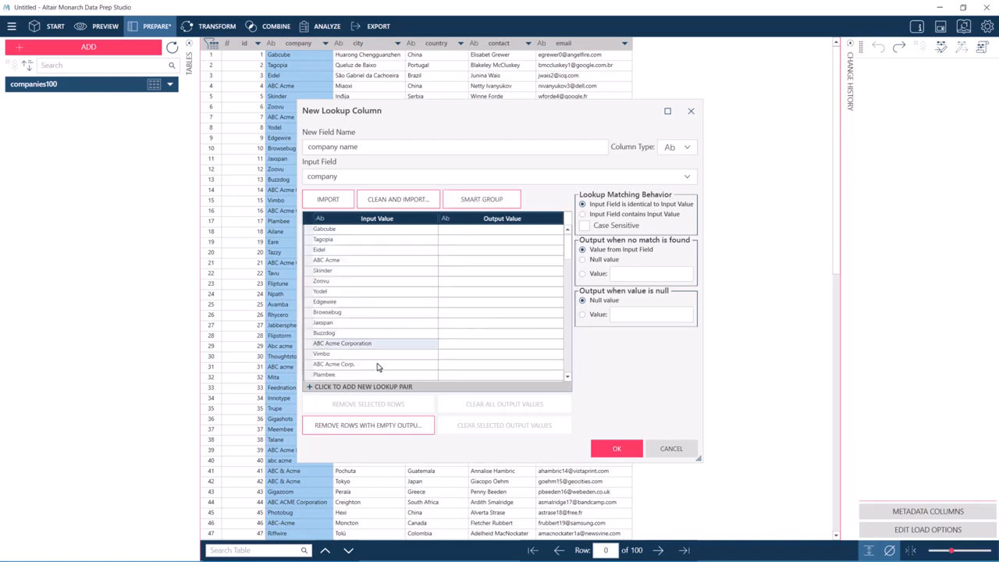
pyautogui.scroll(-8, 383, 358)
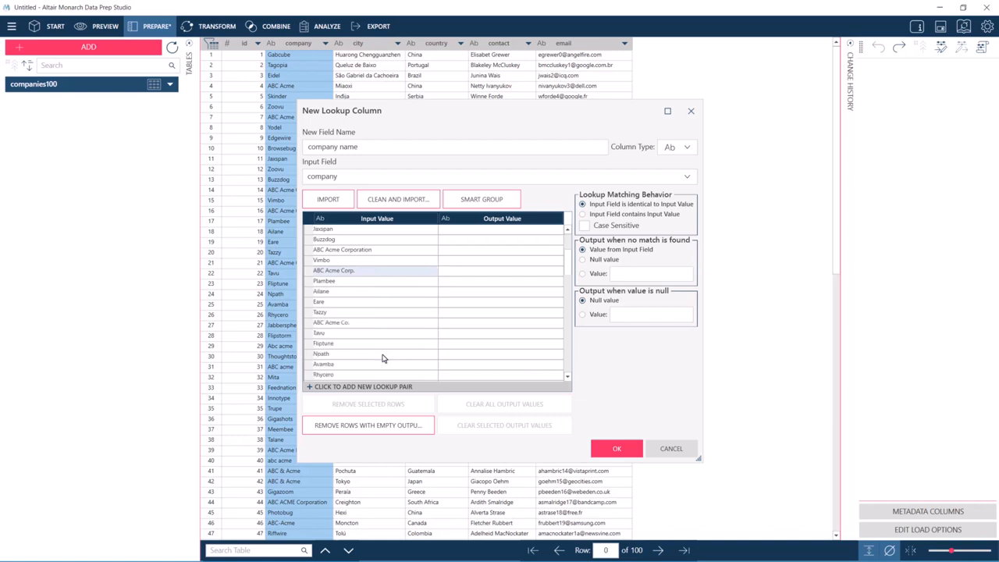
pyautogui.scroll(-1, 385, 360)
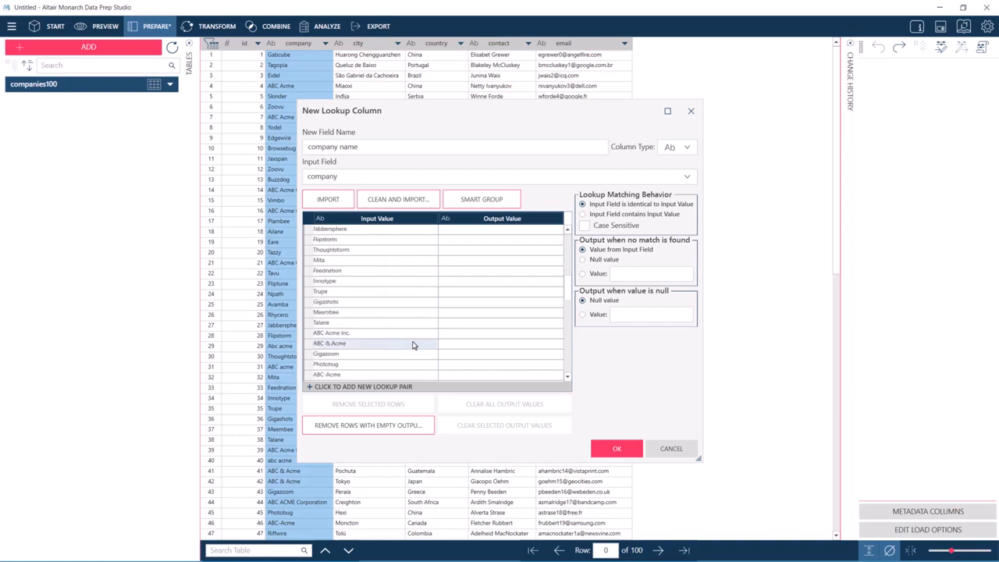
pyautogui.scroll(9, 414, 343)
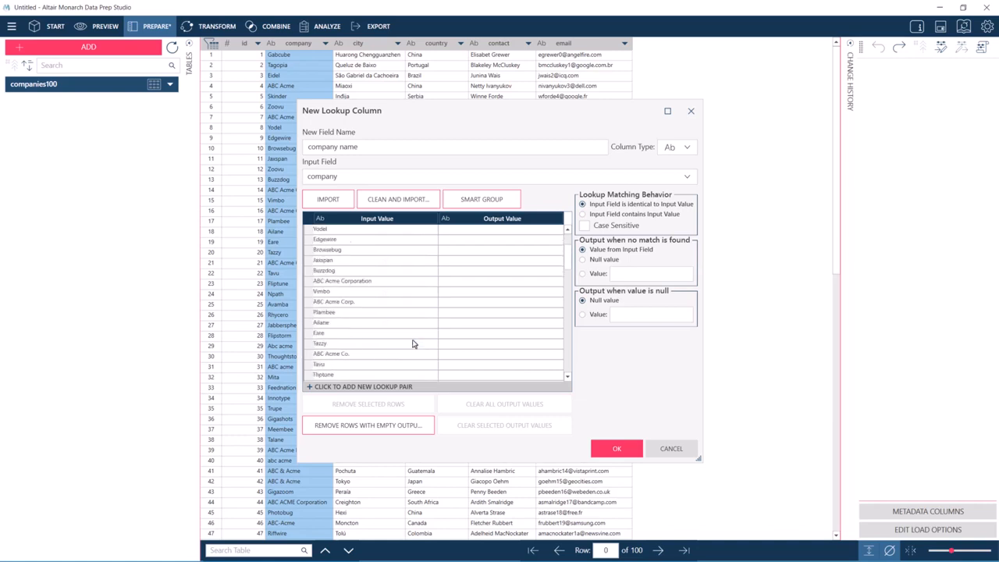
# Run Smart Group with English language and Company type as the match criteria.
pyautogui.click(512, 202)
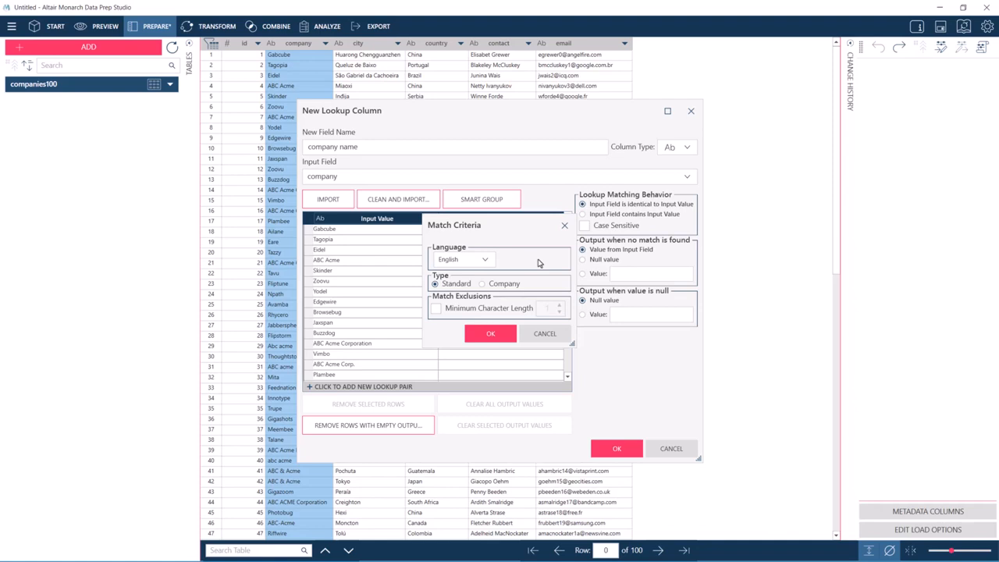
pyautogui.click(486, 262)
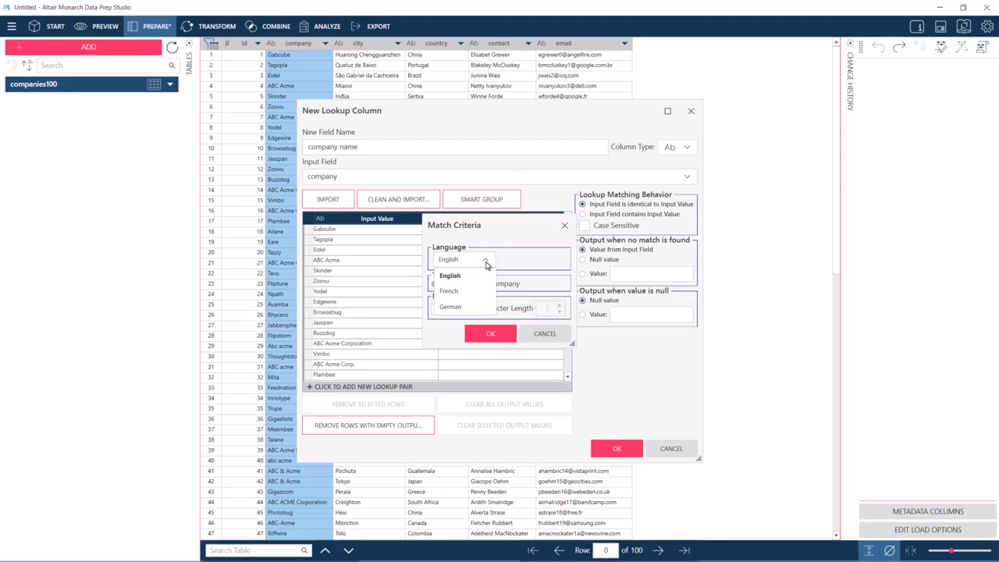
pyautogui.click(486, 266)
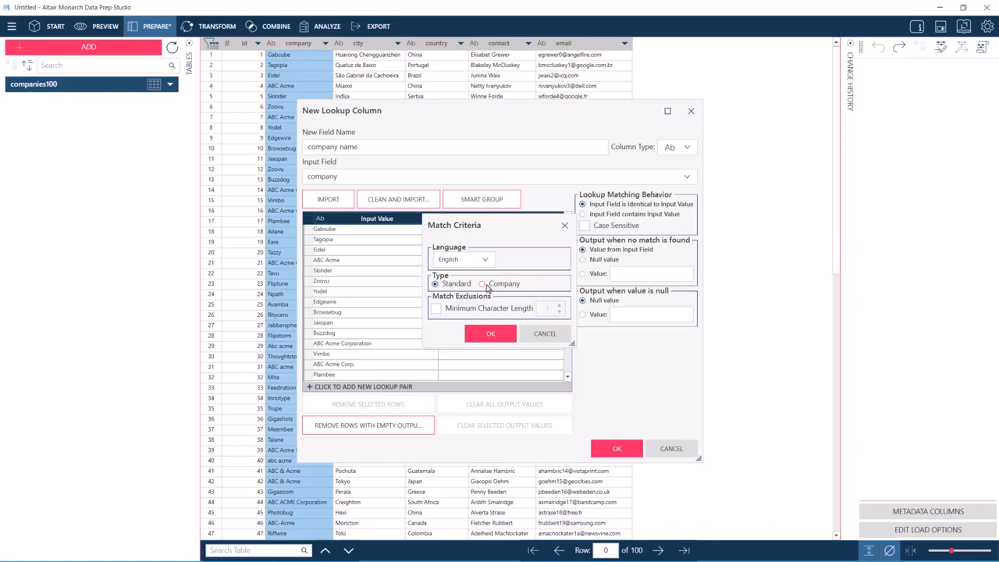
pyautogui.click(486, 286)
pyautogui.click(437, 311)
pyautogui.click(437, 309)
pyautogui.click(438, 309)
pyautogui.click(485, 334)
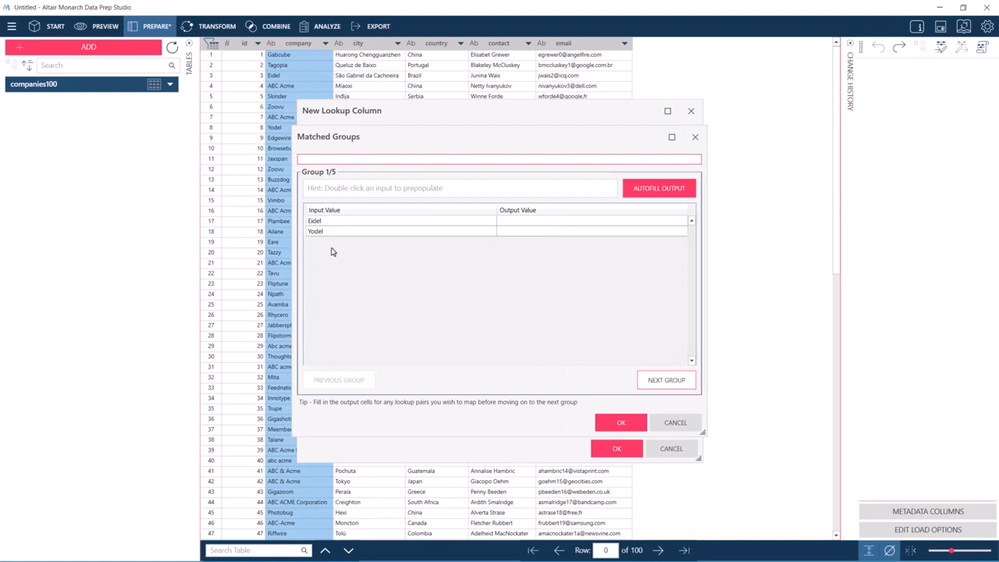
# Advance to the second matched group and prepopulate the group value from ABC Acme.
pyautogui.click(646, 382)
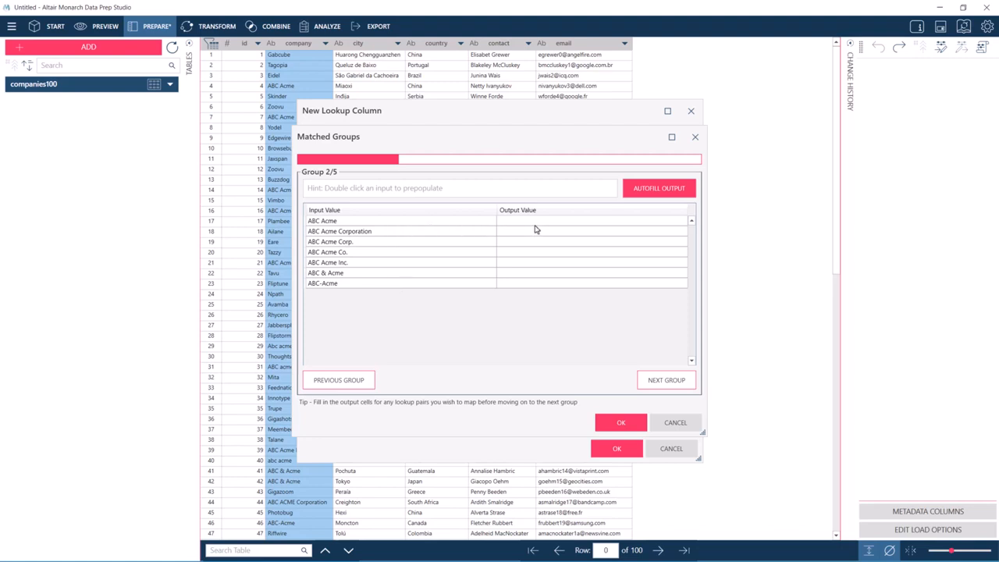
pyautogui.doubleClick(430, 224)
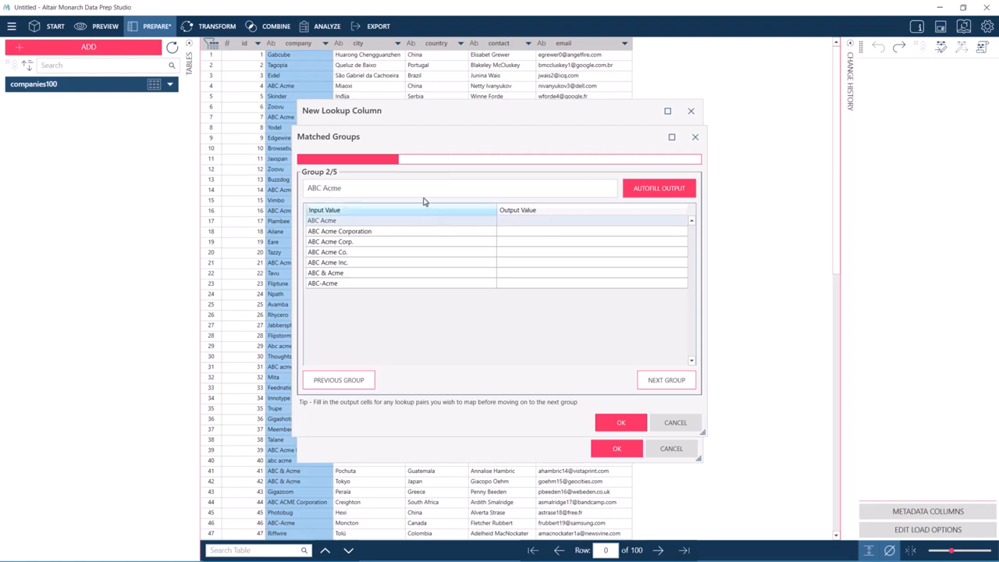
pyautogui.click(381, 190)
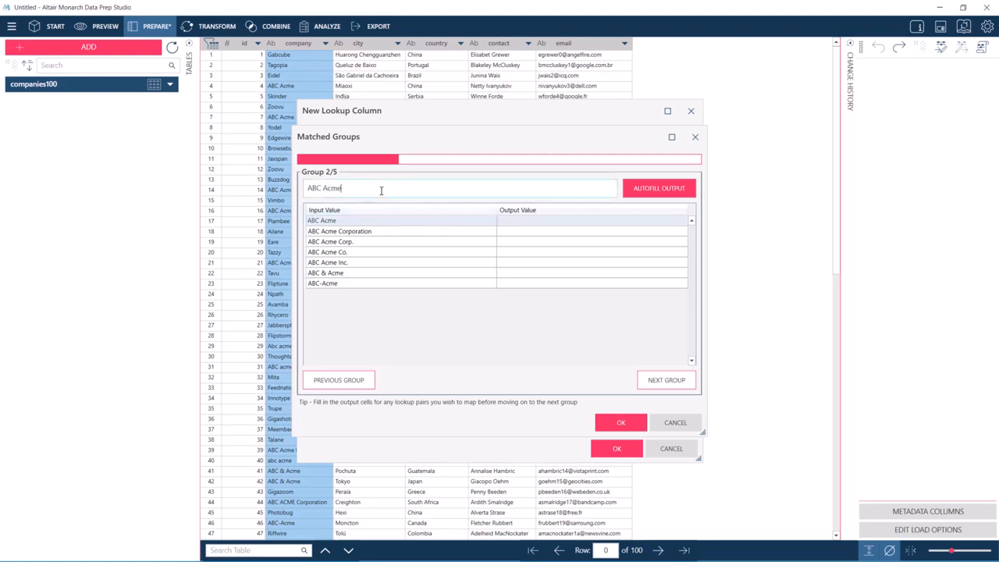
# Try entering test output values xyz and 123 for the first two ABC Acme variants.
pyautogui.write('eeee')
pyautogui.click(523, 222)
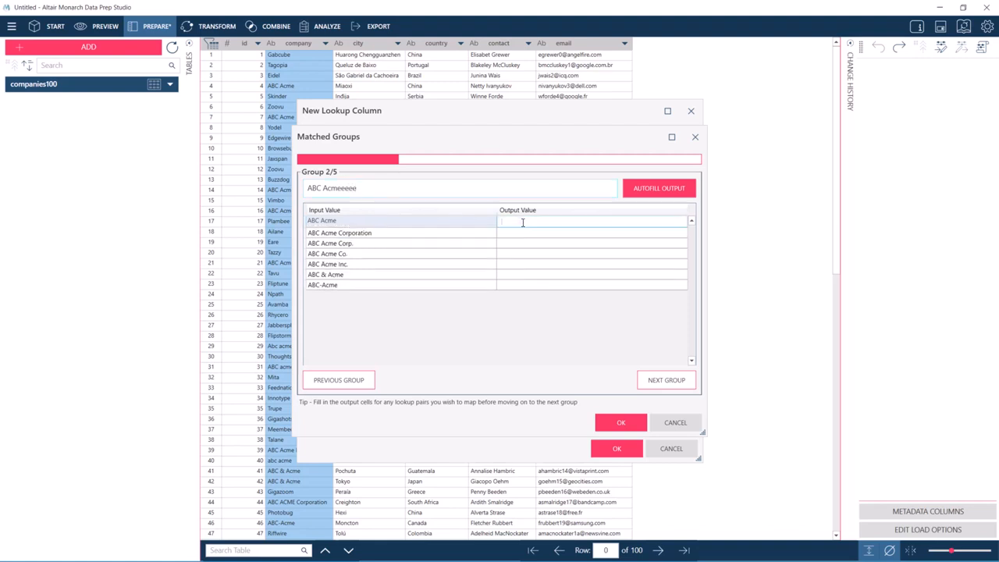
pyautogui.write('xyz')
pyautogui.click(519, 235)
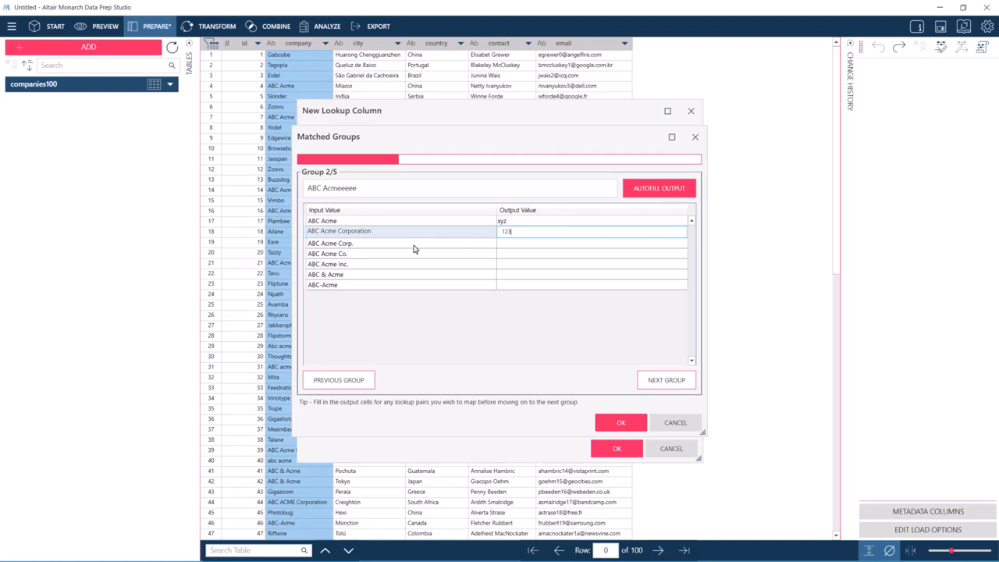
# Autofill ABC Acme as the output for every variant in the group and move to the next group.
pyautogui.click(334, 223)
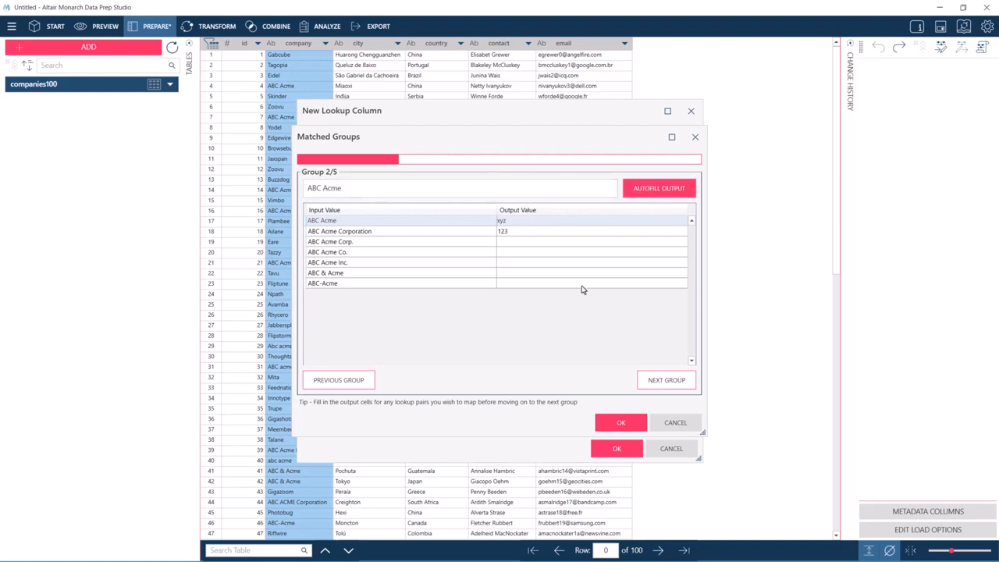
pyautogui.click(658, 191)
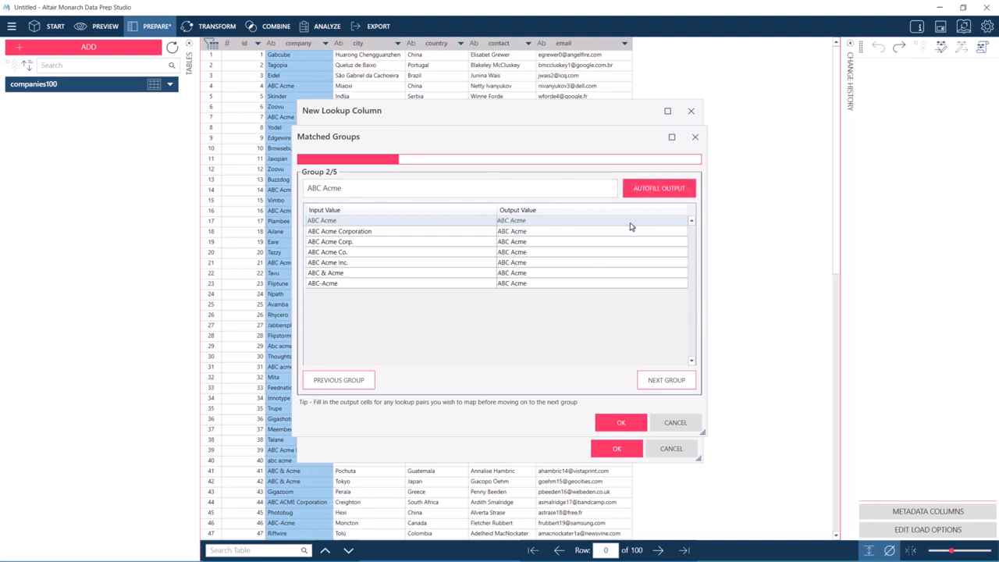
pyautogui.click(666, 379)
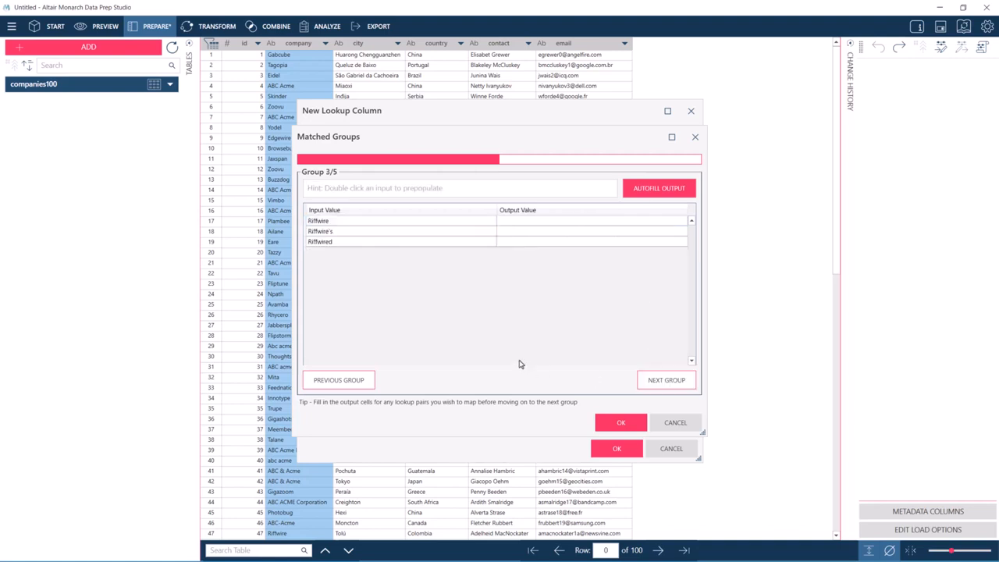
# Autofill Riffwire as the output for all Riffwire variants and move to the next group.
pyautogui.doubleClick(409, 224)
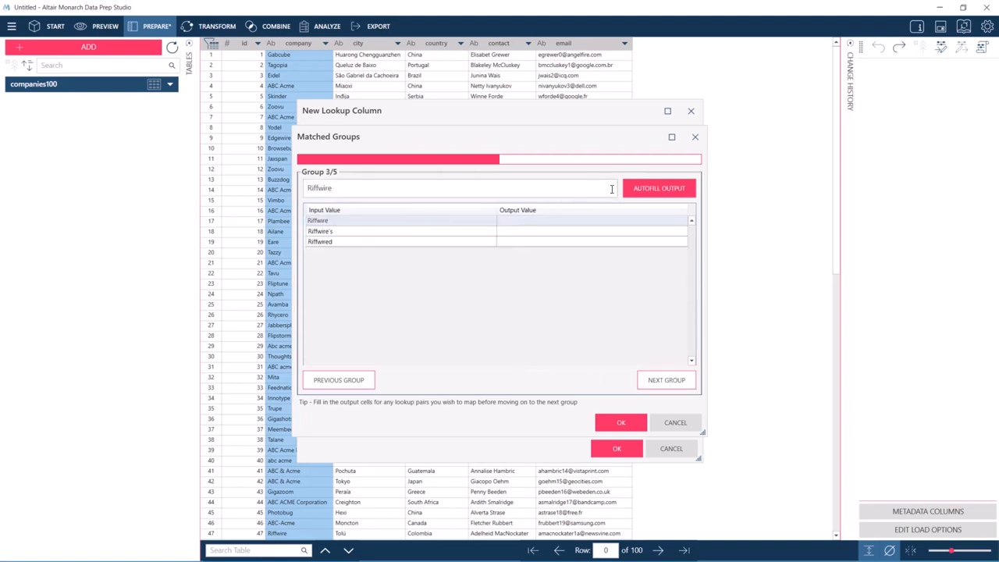
pyautogui.click(636, 191)
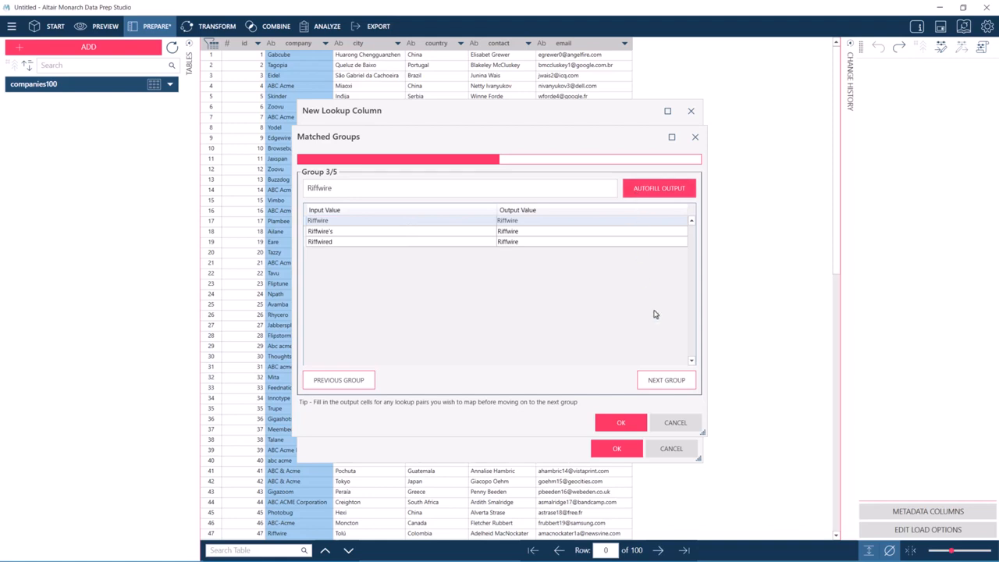
pyautogui.click(664, 380)
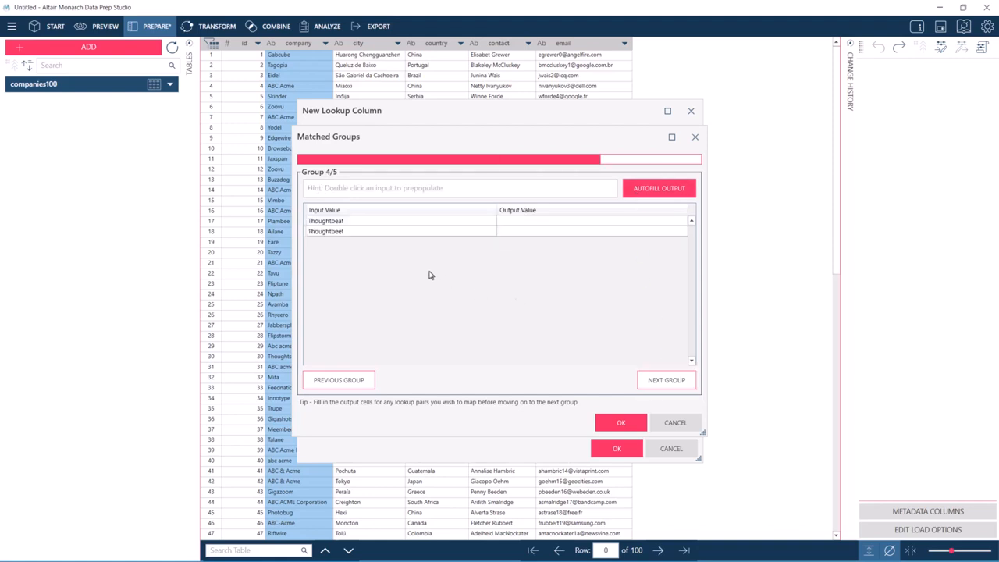
# Autofill Thoughtbeat as the output for both Thoughtbeat variants and move to the next group.
pyautogui.doubleClick(363, 222)
pyautogui.click(634, 195)
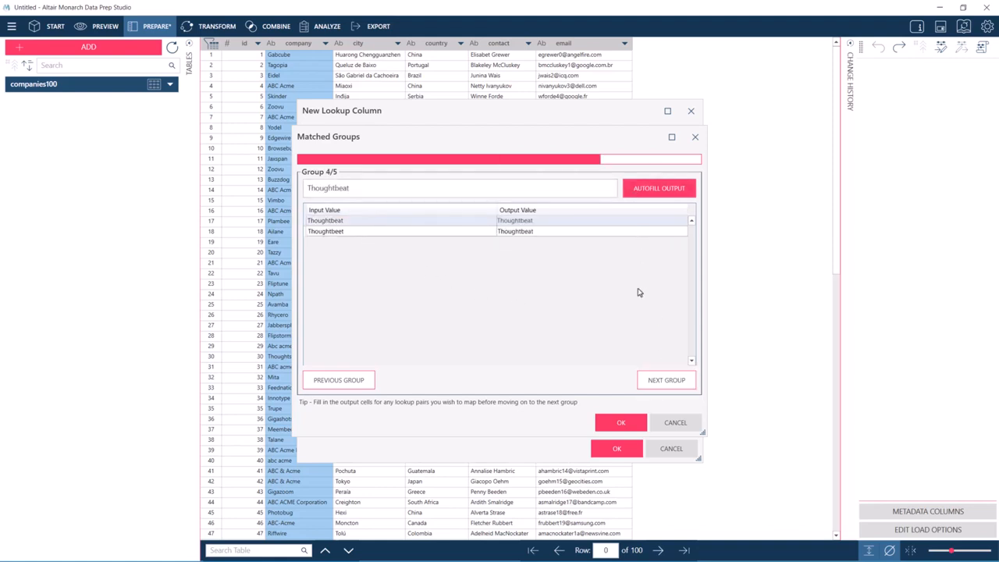
pyautogui.click(652, 382)
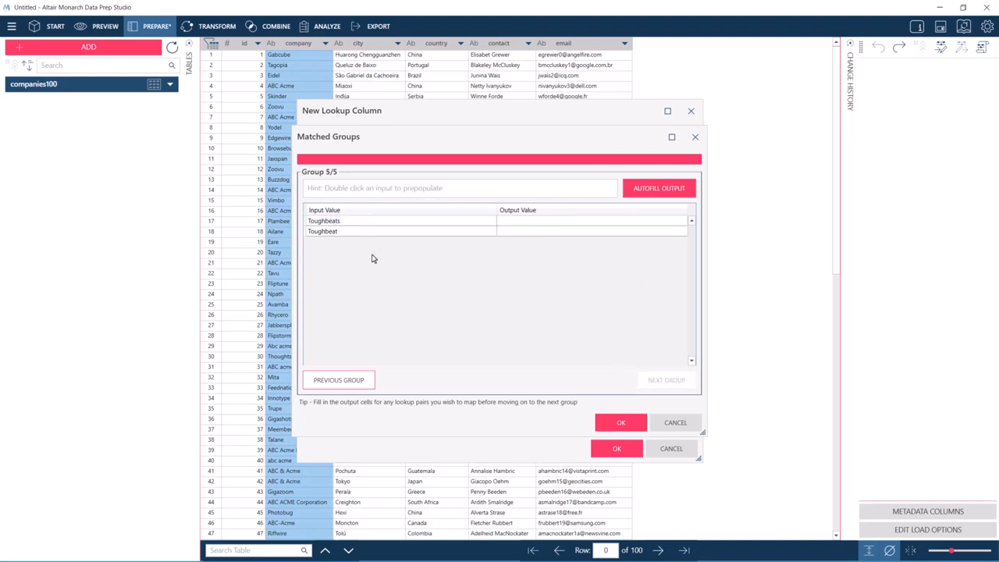
# Copy the Thoughtbeat output value from the previous group and return to the last group.
pyautogui.click(358, 385)
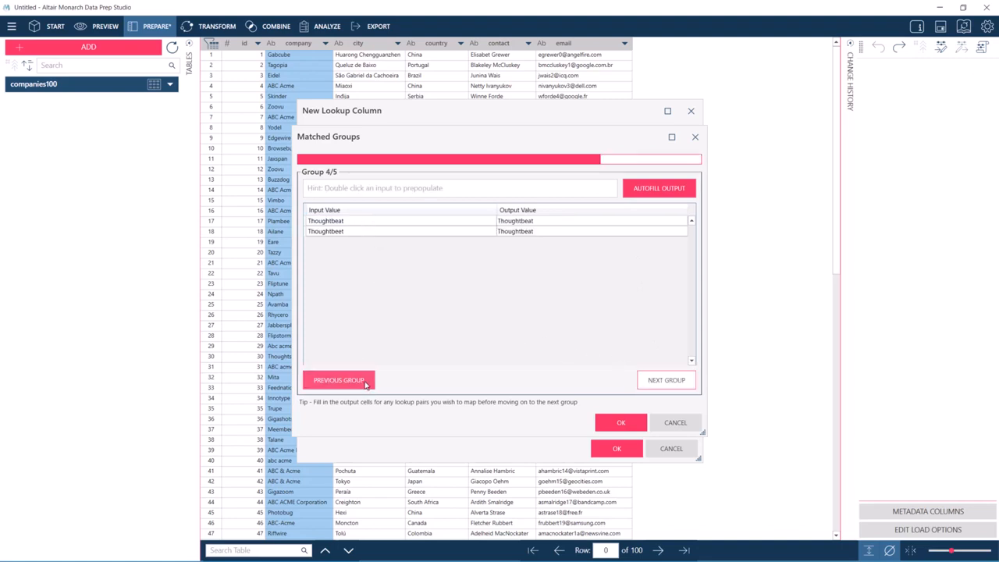
pyautogui.click(551, 221)
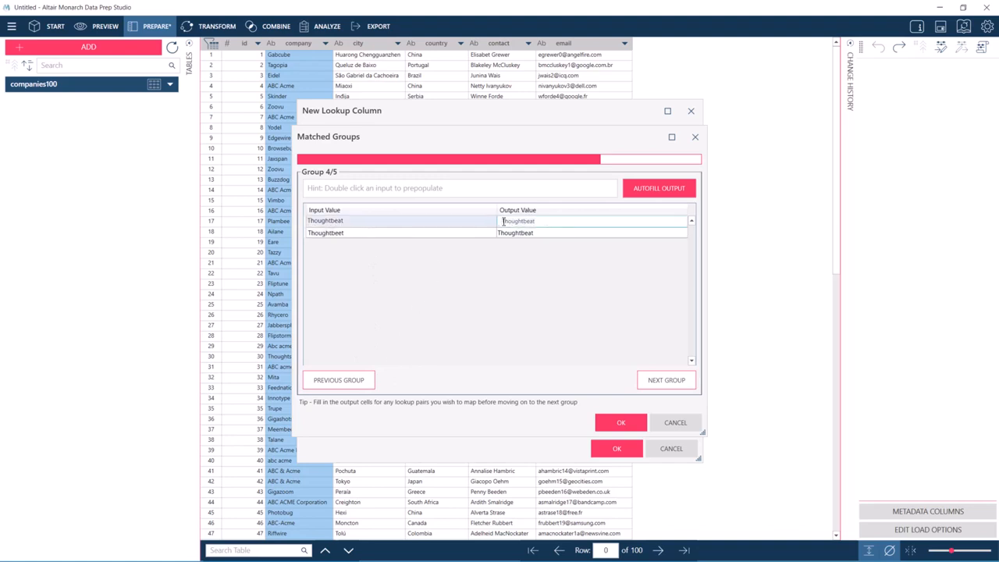
pyautogui.rightClick(511, 223)
pyautogui.click(526, 245)
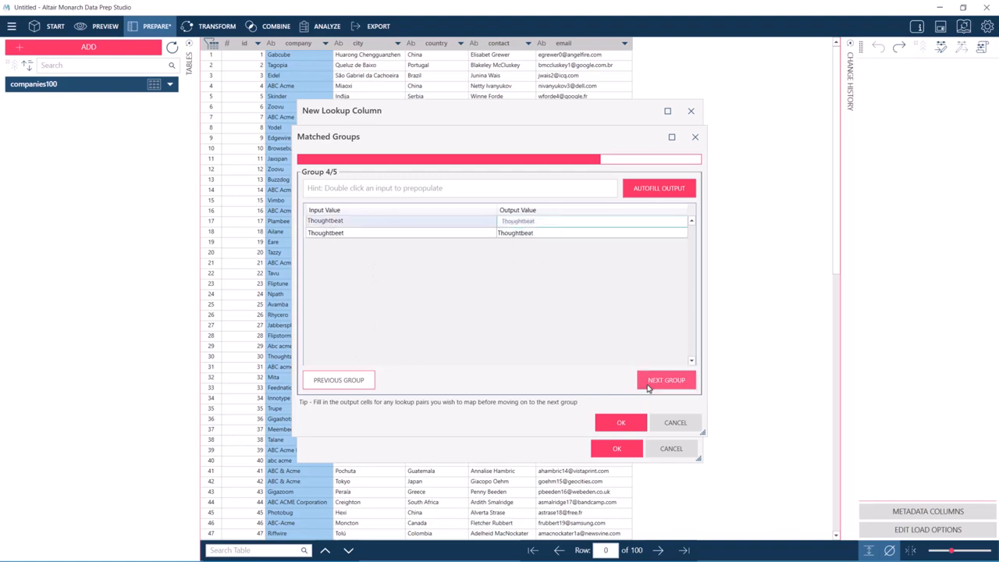
pyautogui.click(647, 383)
# Paste Thoughtbeat as the hint, autofill it for both Toughbeat variants, and confirm the matched groups.
pyautogui.rightClick(408, 191)
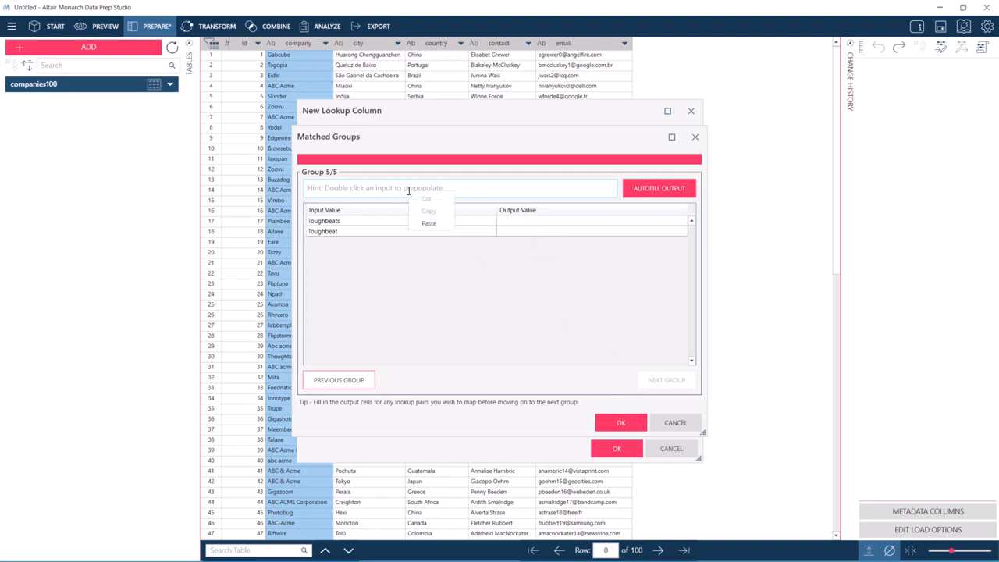
pyautogui.click(425, 226)
pyautogui.click(636, 194)
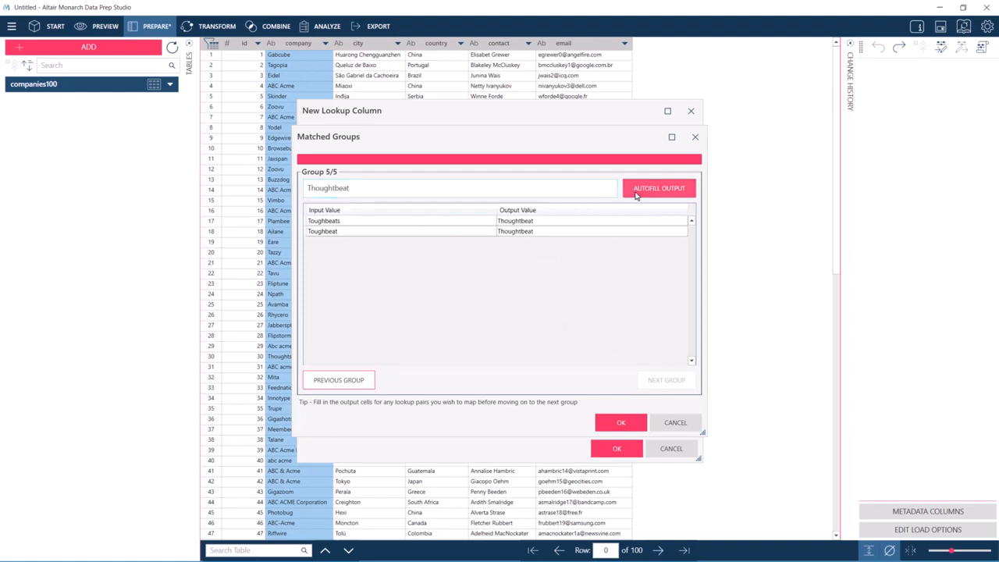
pyautogui.click(621, 424)
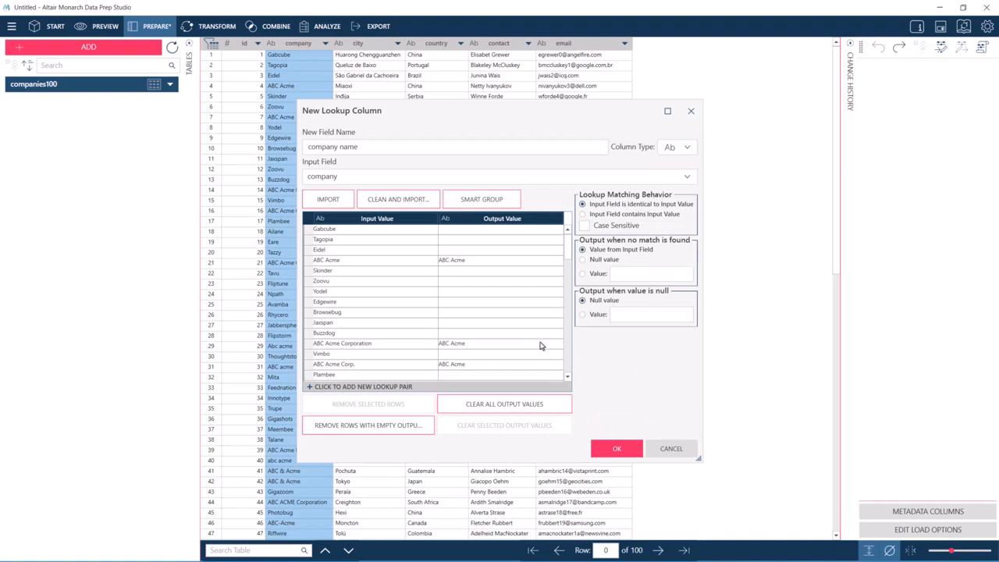
# Try entering GAB as the output value for Gabcube in the lookup table, then erase it.
pyautogui.scroll(-9, 541, 346)
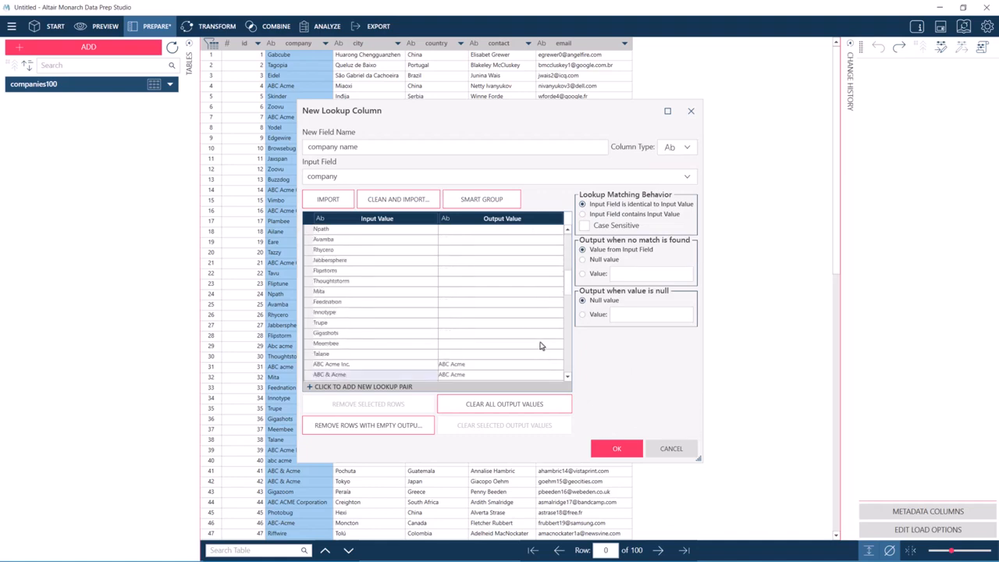
pyautogui.scroll(-2, 531, 350)
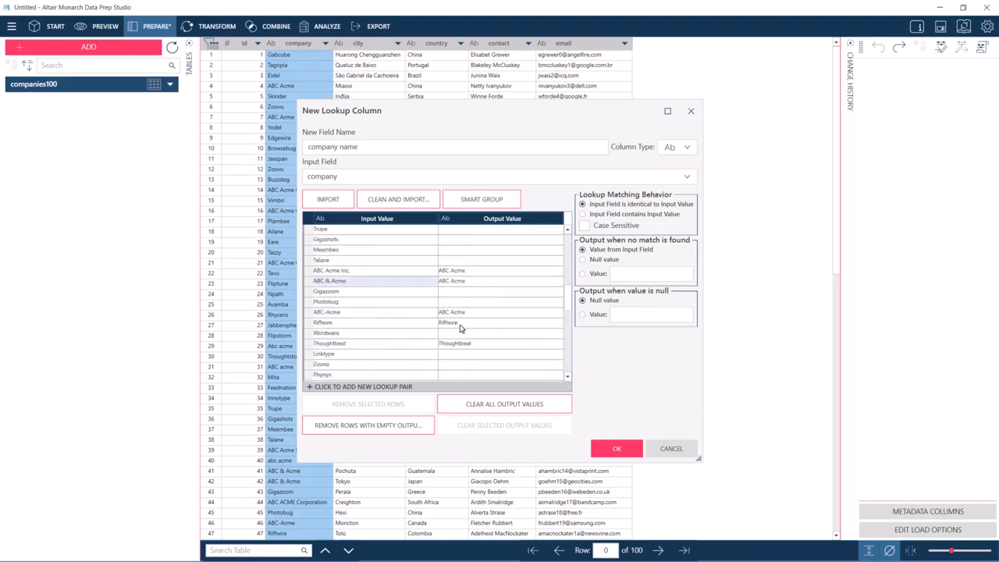
pyautogui.scroll(-2, 503, 352)
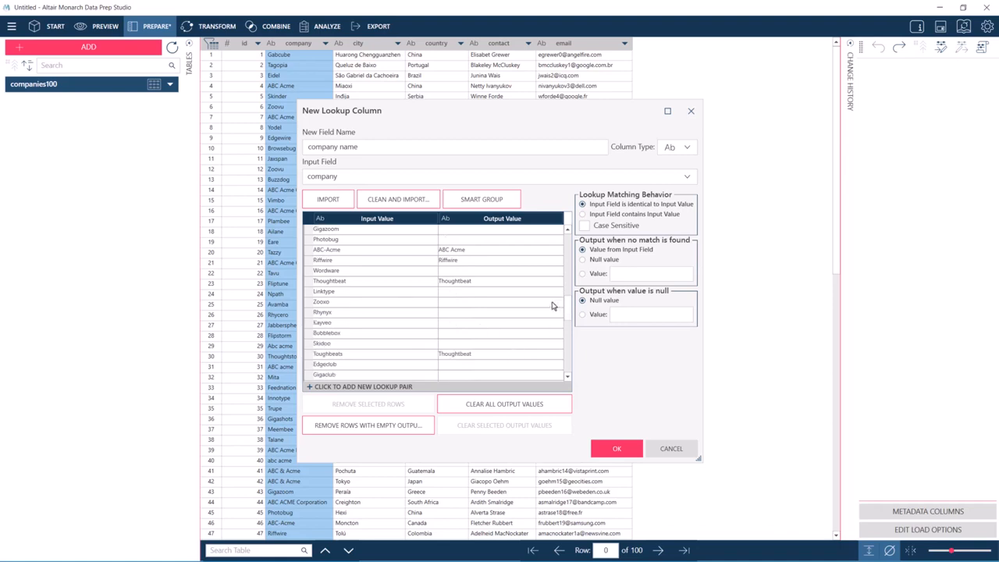
pyautogui.moveTo(568, 314); pyautogui.dragTo(567, 258)
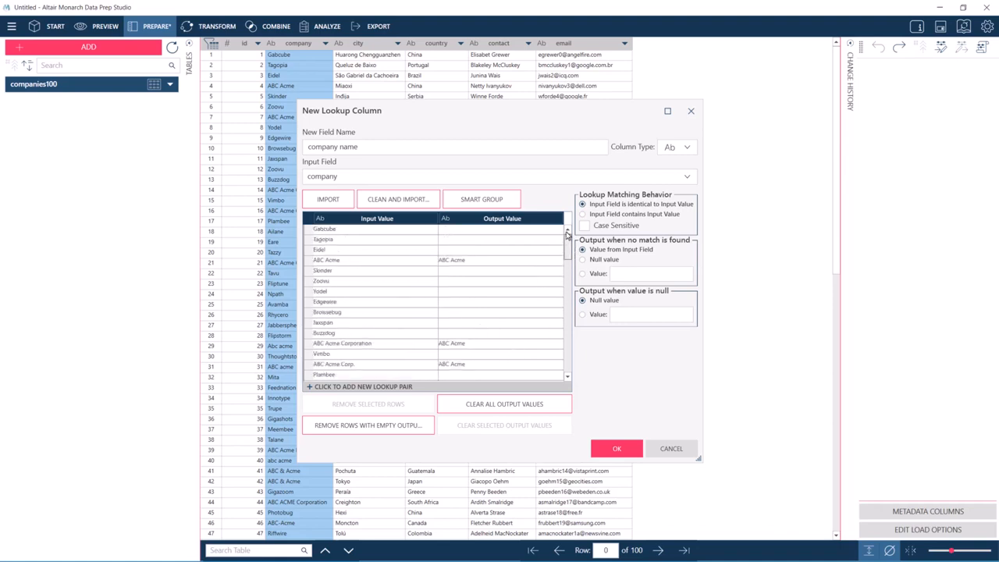
pyautogui.click(464, 230)
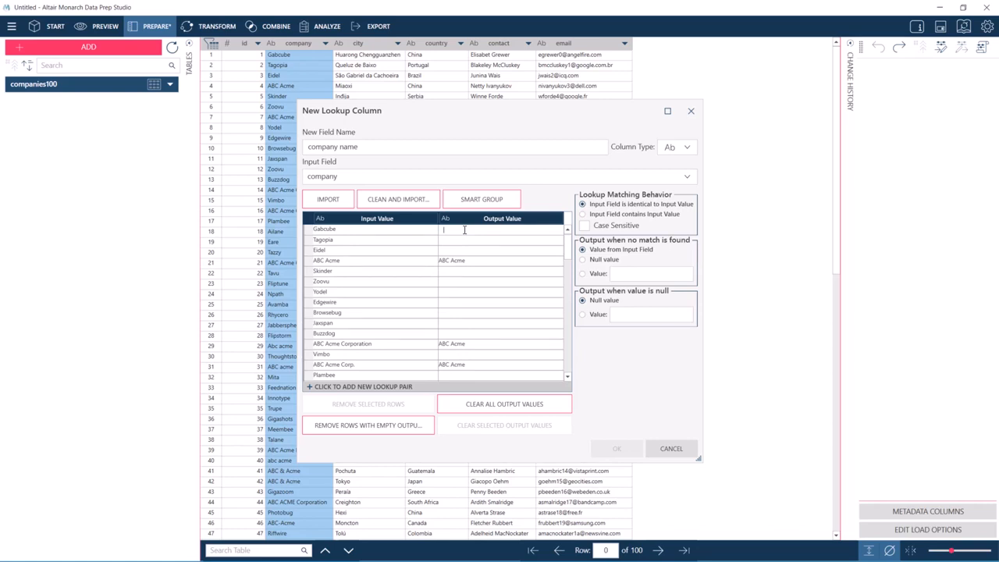
pyautogui.write('GAB Cub')
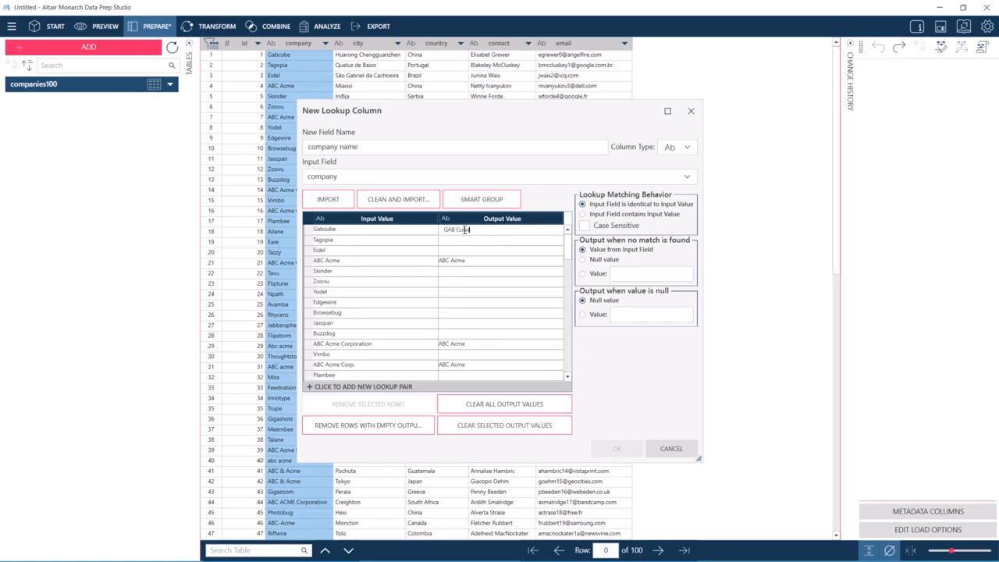
pyautogui.press('BackSpace')
pyautogui.press('BackSpace')
pyautogui.press('BackSpace')
pyautogui.press('BackSpace')
pyautogui.press('BackSpace')
pyautogui.press('BackSpace')
pyautogui.press('BackSpace')
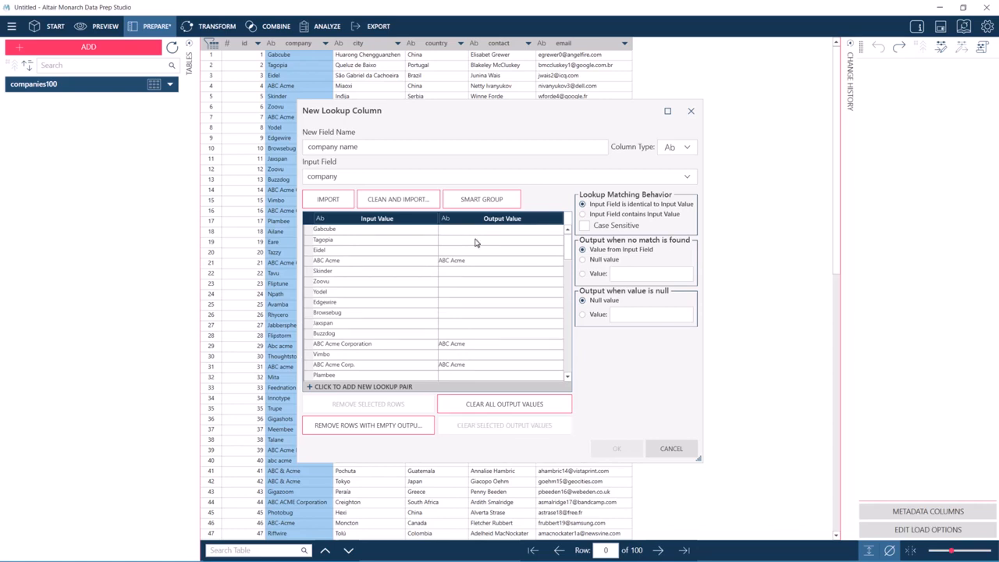
# Add a new blank lookup pair and remove it again.
pyautogui.click(373, 386)
pyautogui.click(315, 377)
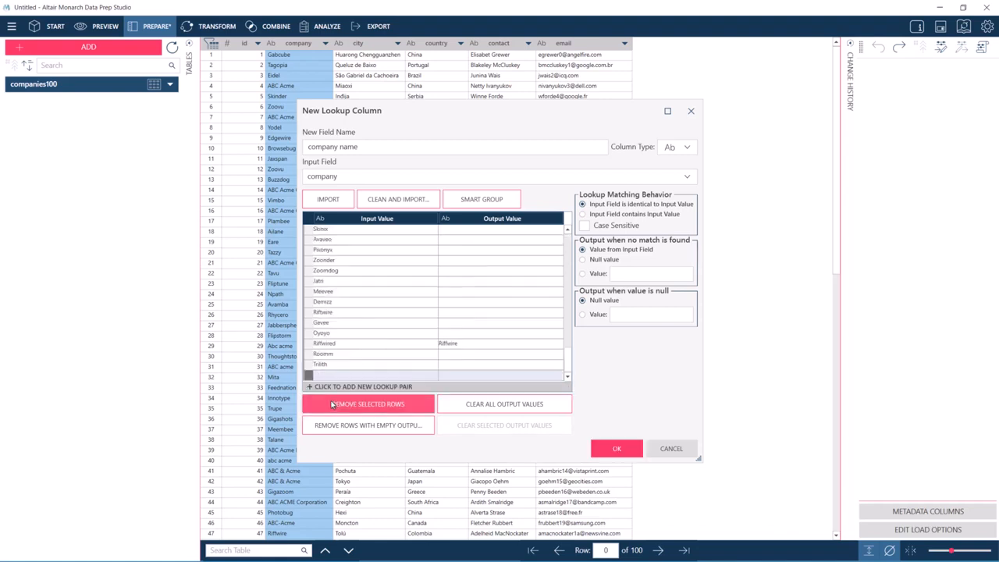
pyautogui.click(337, 404)
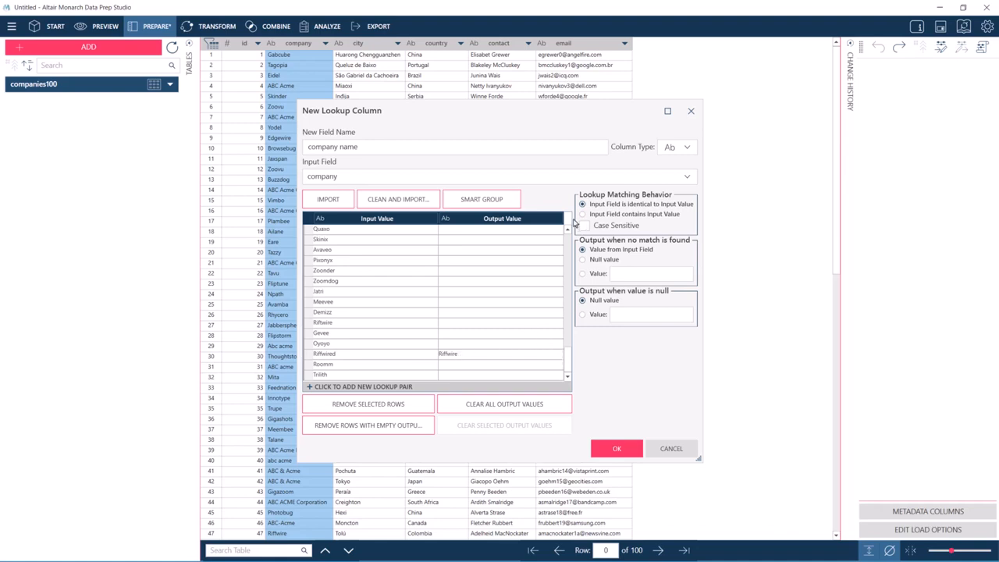
# Remove all lookup rows with empty output values and create the company name lookup column.
pyautogui.scroll(20, 510, 309)
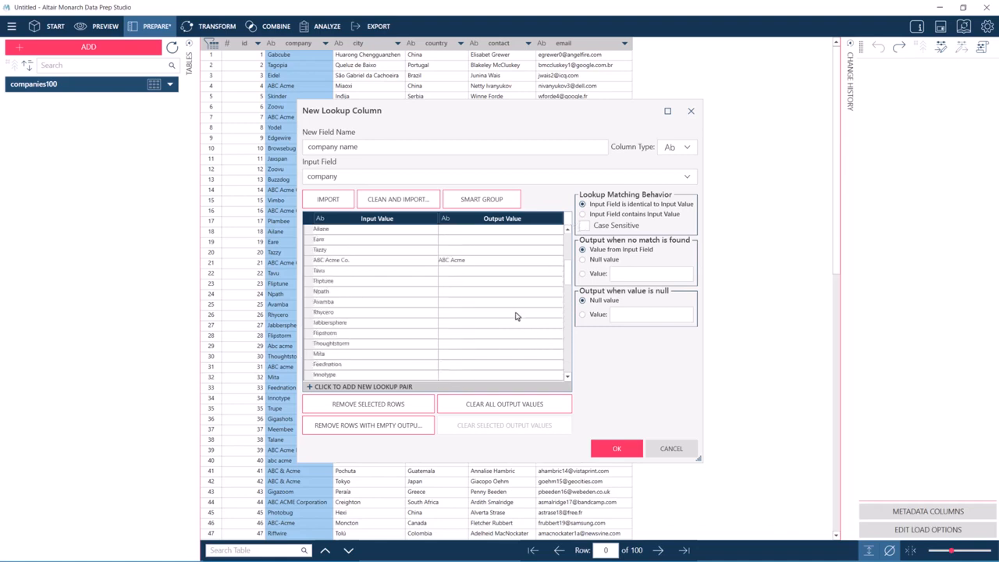
pyautogui.click(417, 426)
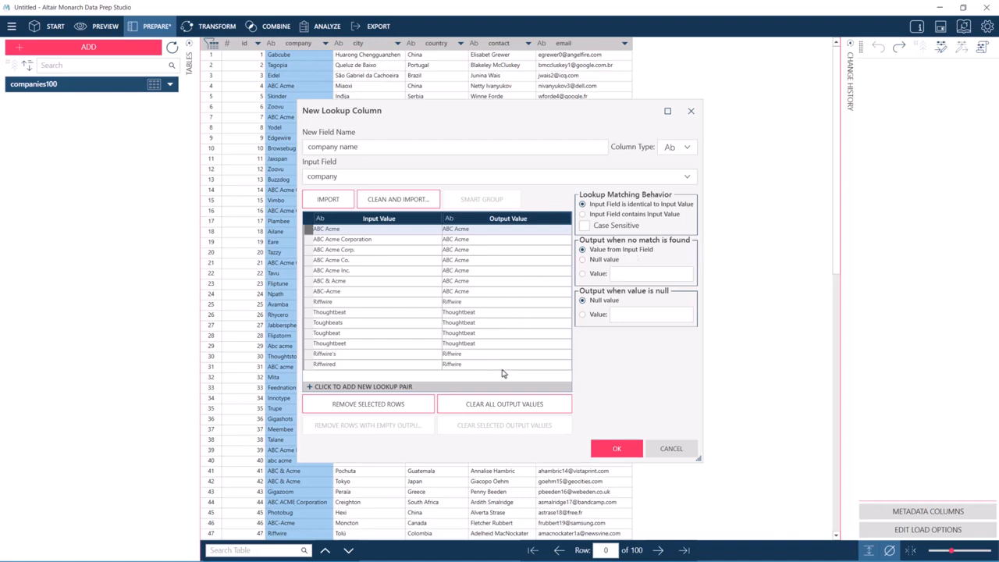
pyautogui.click(599, 452)
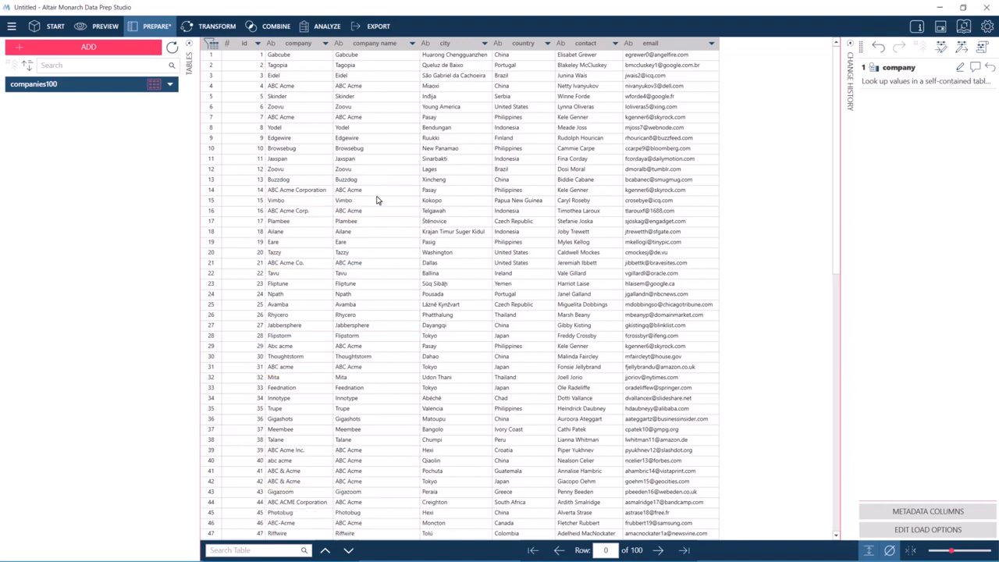
# Hide the original company column.
pyautogui.click(327, 47)
pyautogui.rightClick(327, 48)
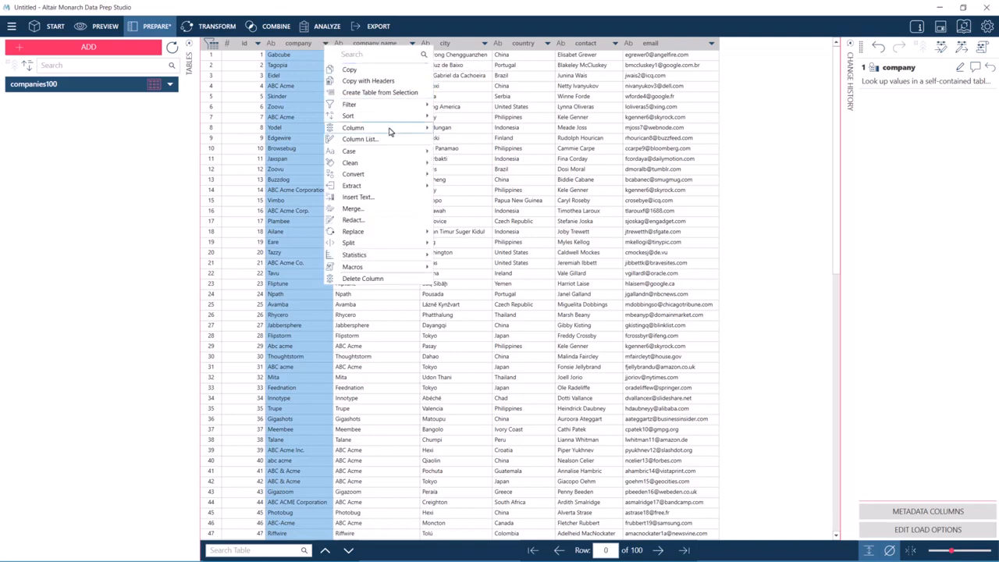
pyautogui.moveTo(427, 131)
pyautogui.click(470, 223)
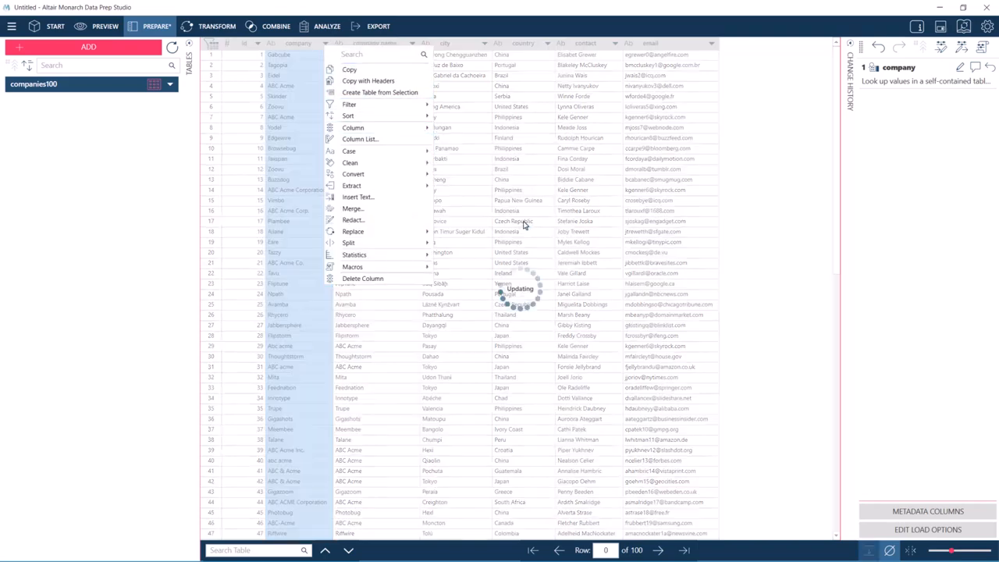
# Create a Duplicates table that shows duplicates, using every column except company as selected keys.
pyautogui.click(225, 26)
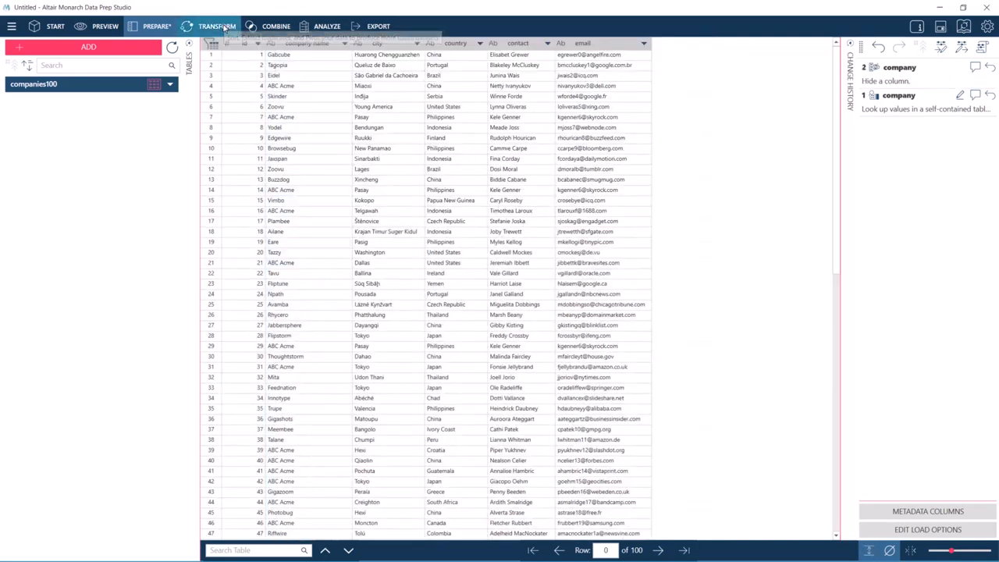
pyautogui.click(905, 57)
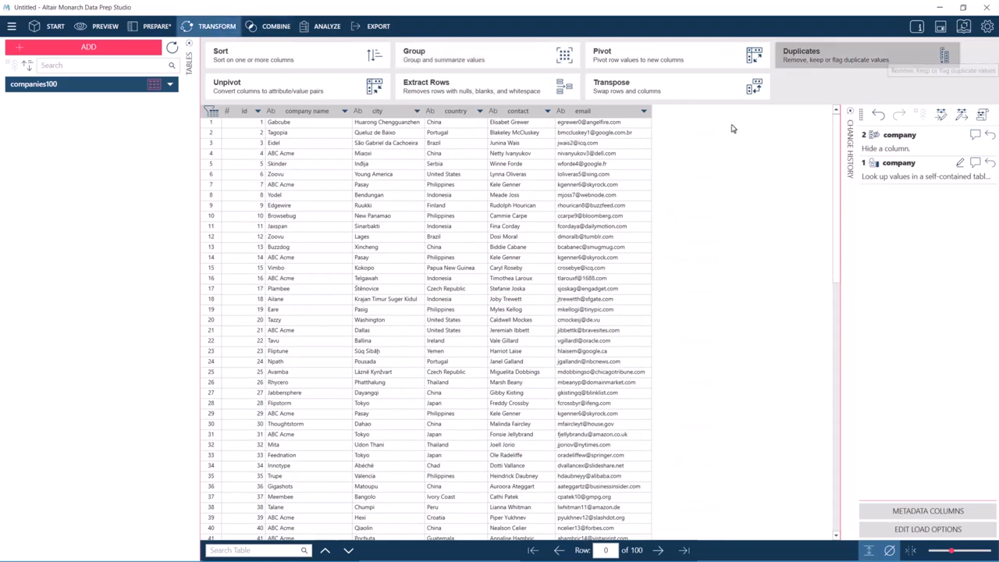
pyautogui.click(469, 204)
pyautogui.click(458, 235)
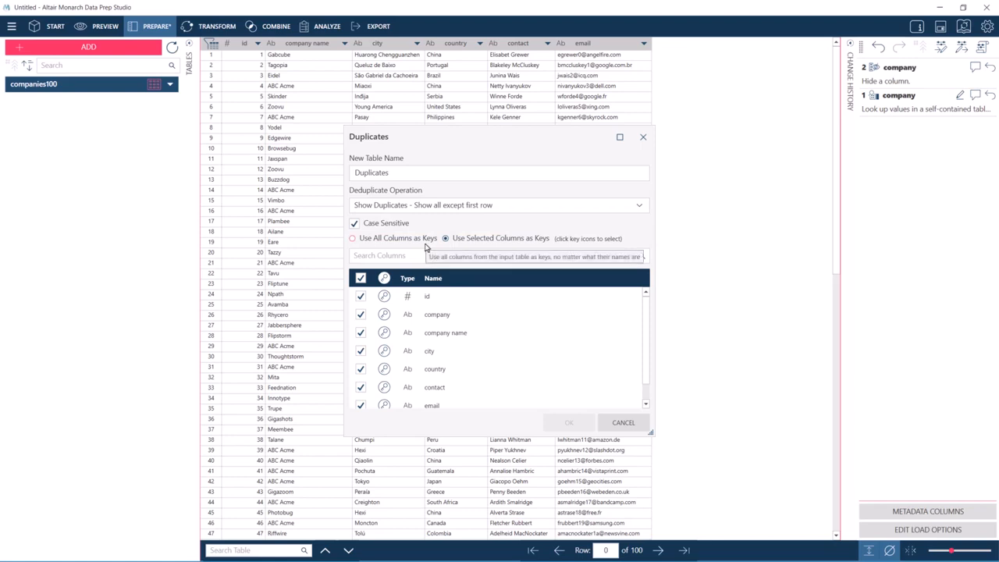
pyautogui.click(361, 315)
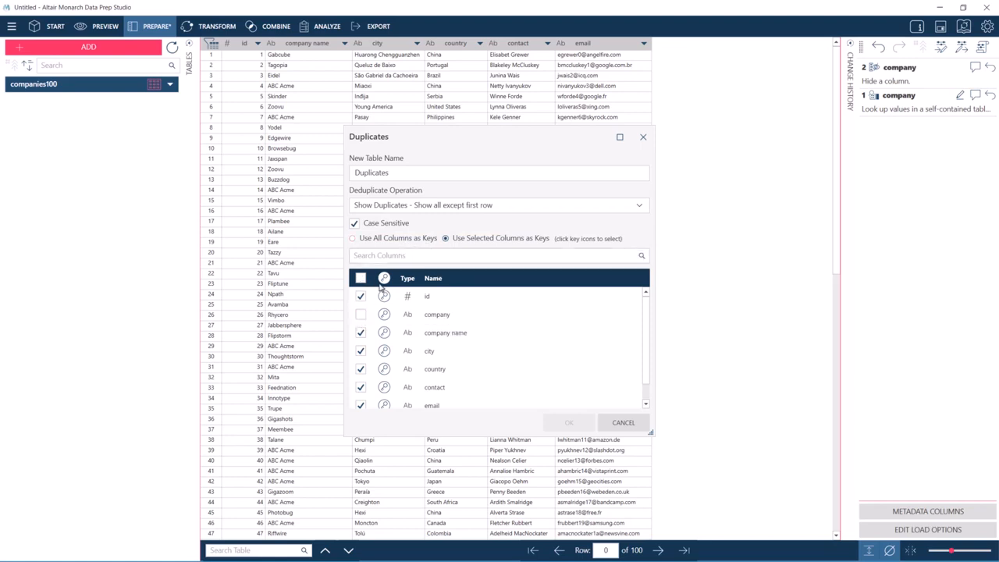
pyautogui.click(384, 278)
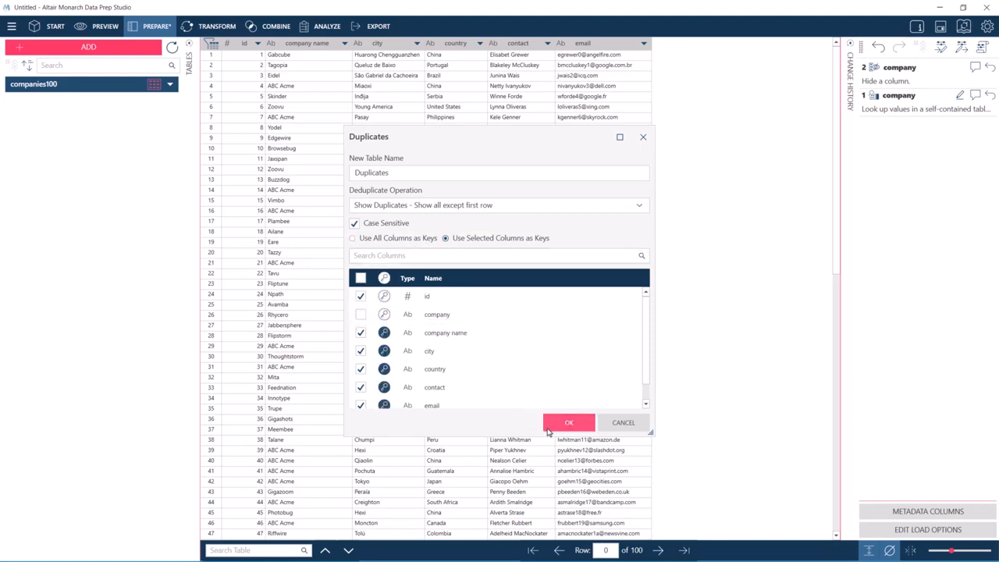
pyautogui.click(550, 427)
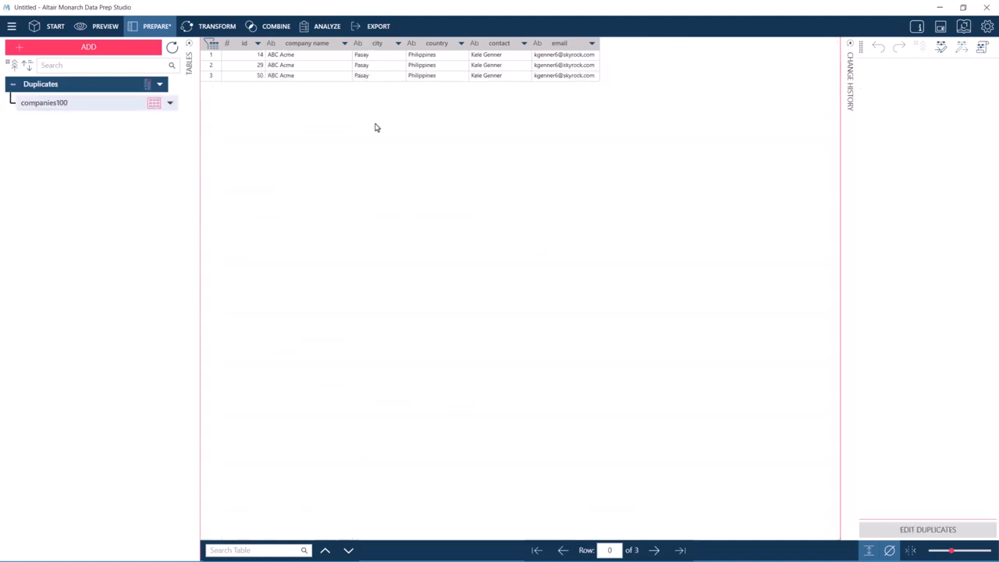
# Edit the Duplicates table to use Remove Duplicates - Keep first row.
pyautogui.click(160, 84)
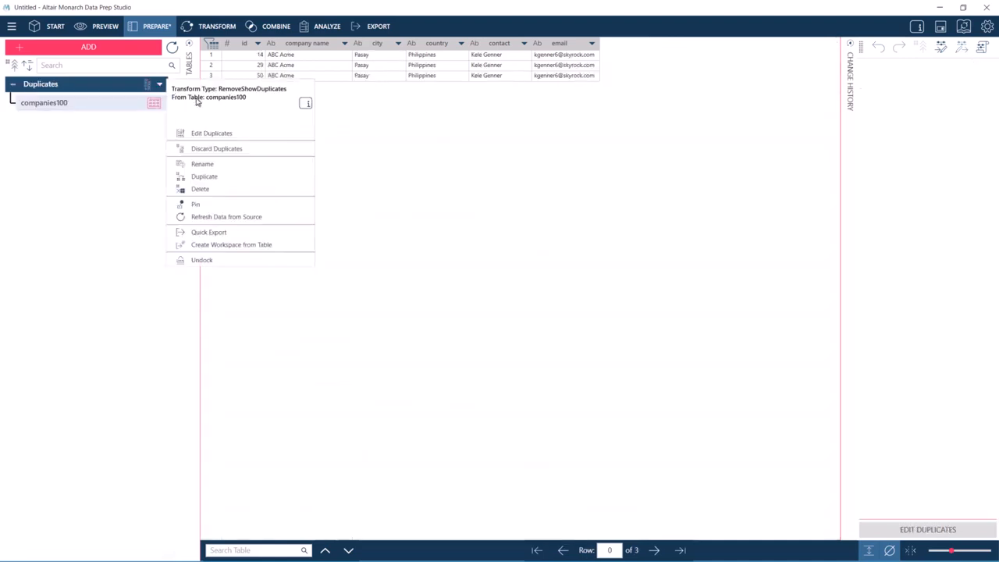
pyautogui.click(228, 133)
pyautogui.click(434, 204)
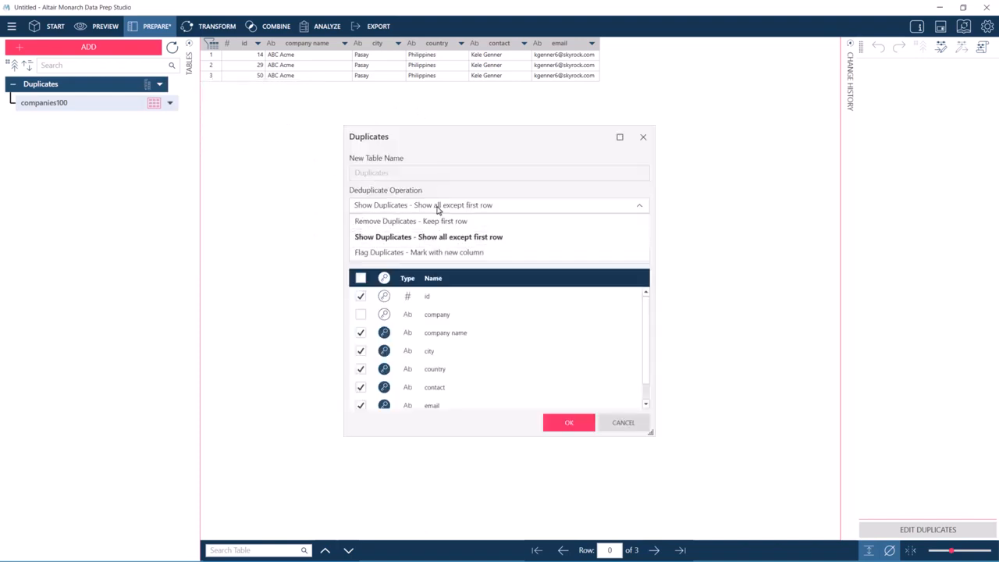
pyautogui.click(443, 221)
pyautogui.click(555, 428)
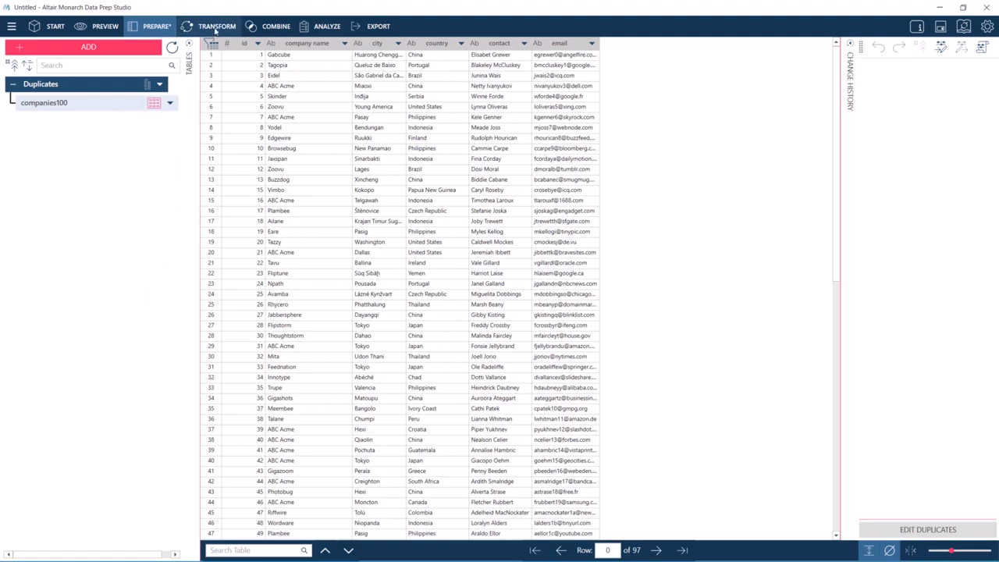
pyautogui.click(216, 28)
pyautogui.click(273, 26)
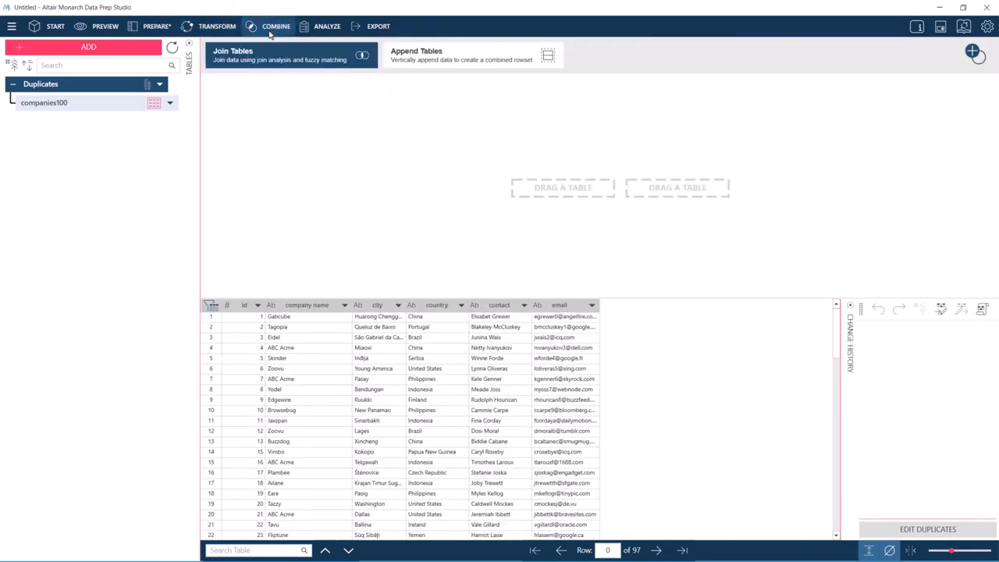
pyautogui.click(324, 28)
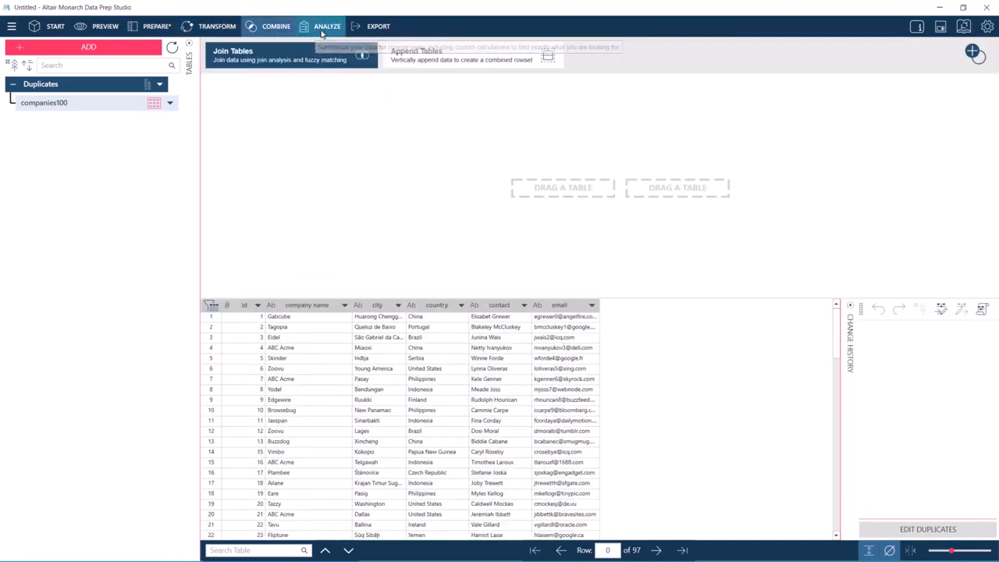